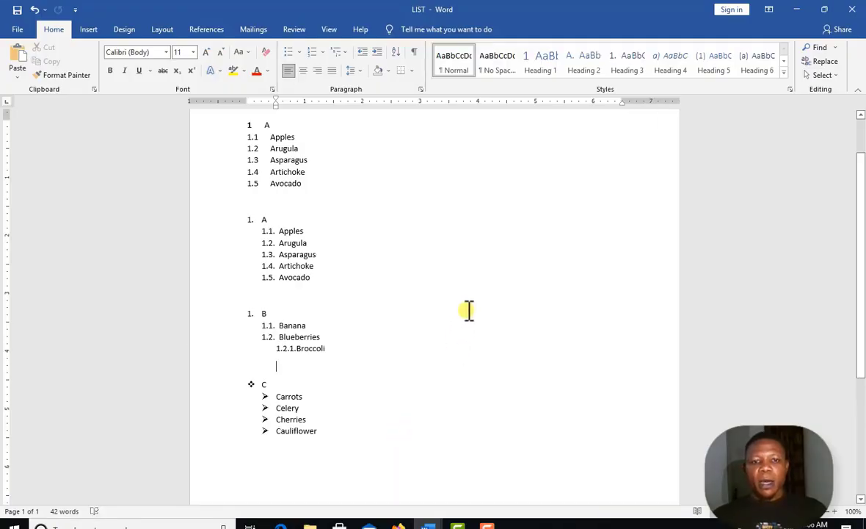
# Examine the numbering of the first sample list, from heading A through its items Apples to Avocado.
pyautogui.scroll(2, 468, 307)
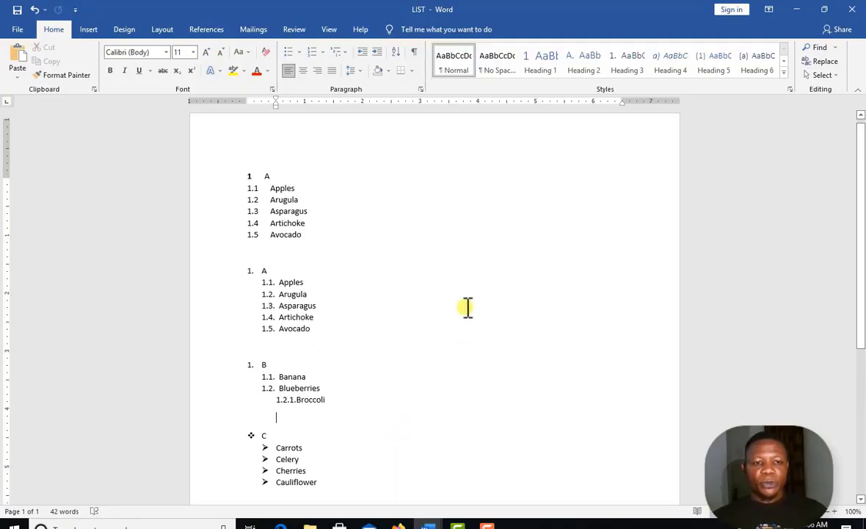
pyautogui.scroll(-1, 467, 307)
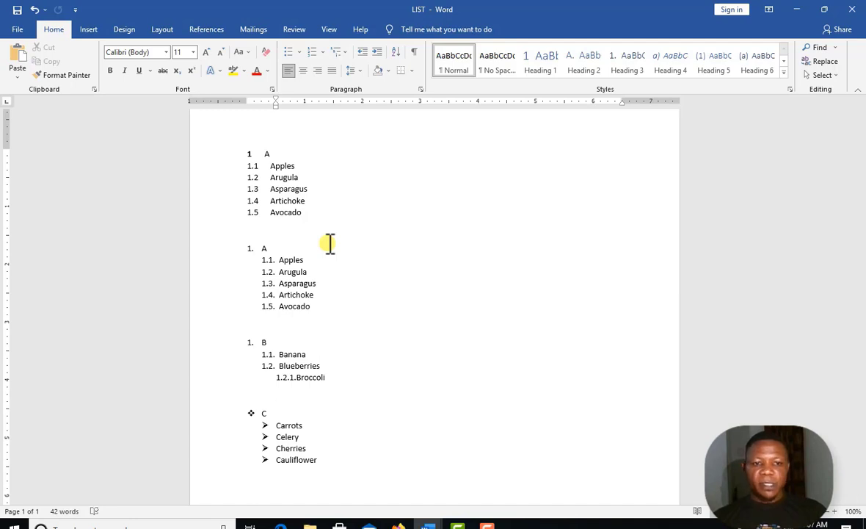
pyautogui.click(250, 154)
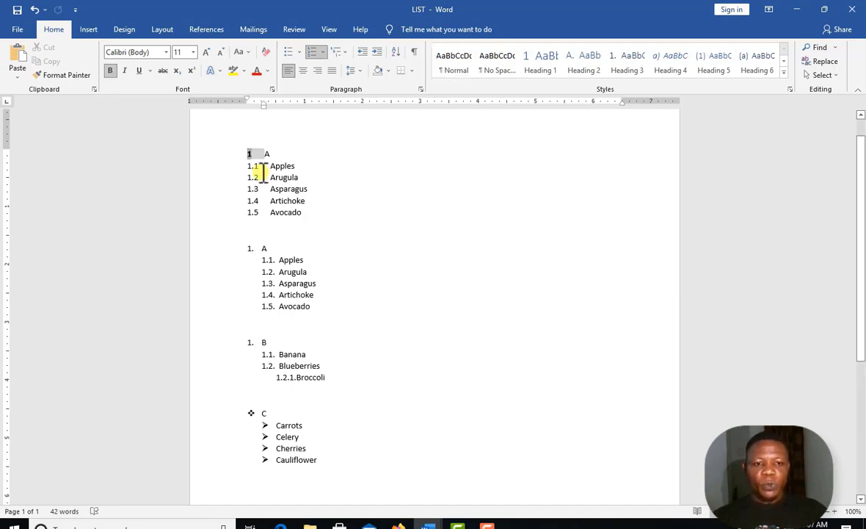
pyautogui.click(271, 167)
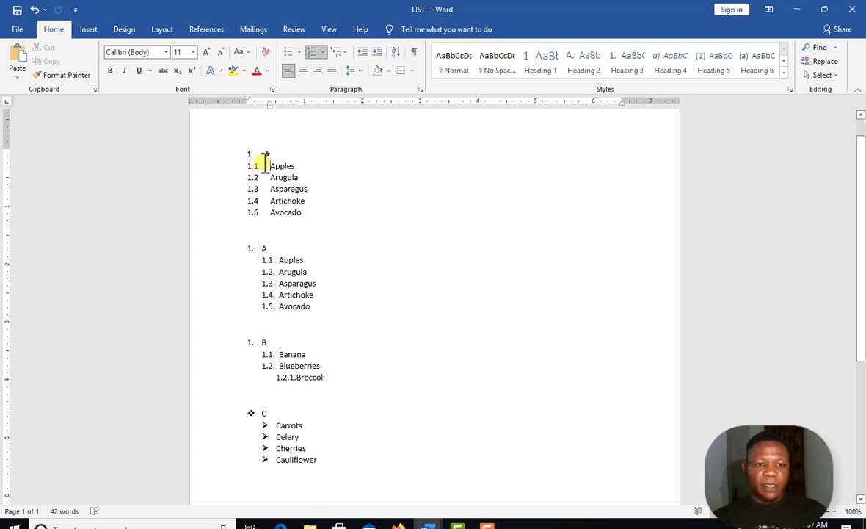
pyautogui.scroll(-2, 273, 196)
pyautogui.scroll(2, 292, 188)
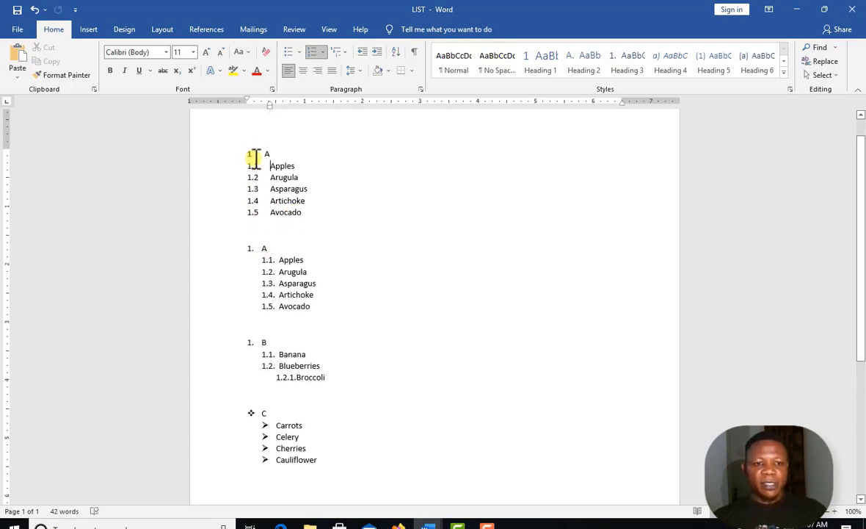
pyautogui.moveTo(308, 217); pyautogui.dragTo(248, 158)
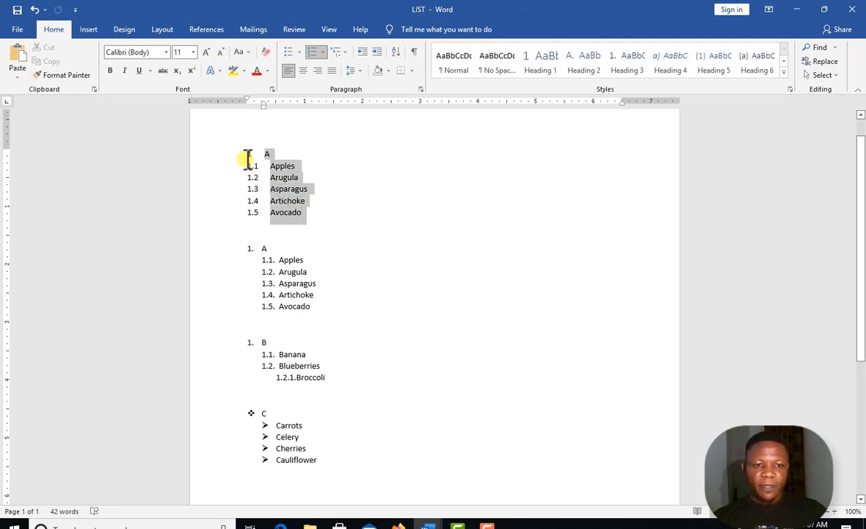
pyautogui.click(300, 188)
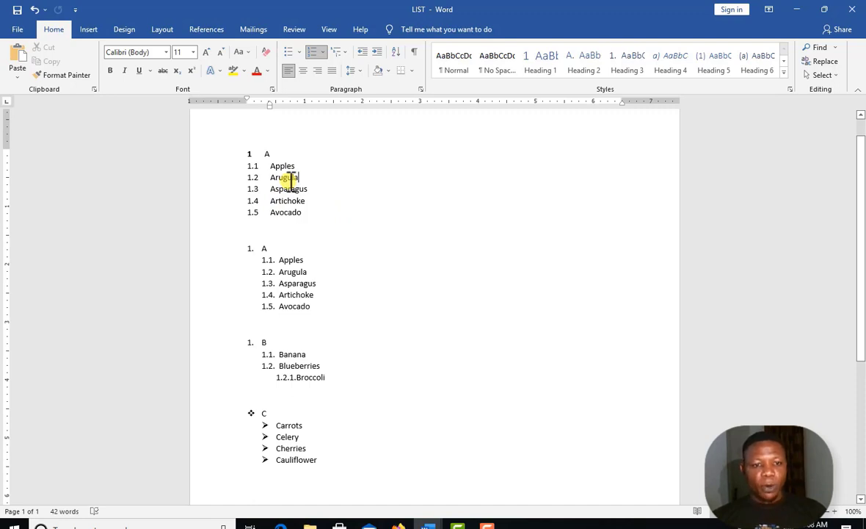
pyautogui.scroll(-1, 306, 229)
pyautogui.scroll(2, 303, 214)
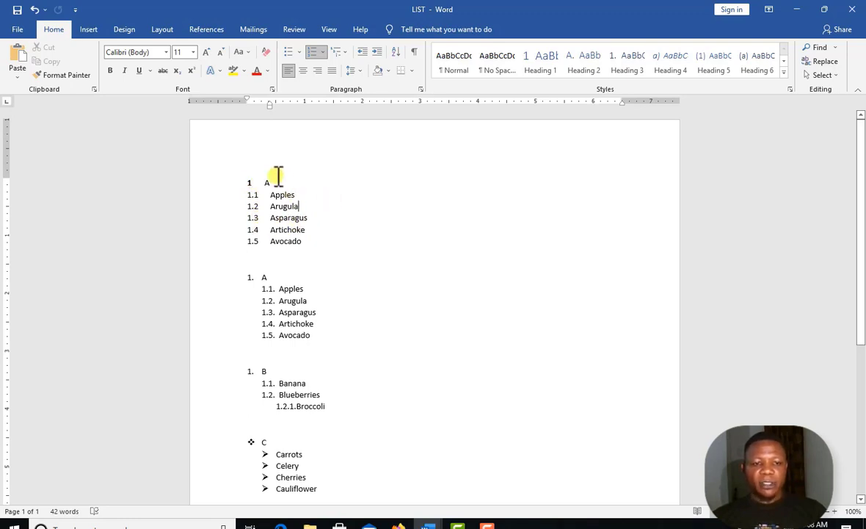
pyautogui.scroll(-1, 282, 182)
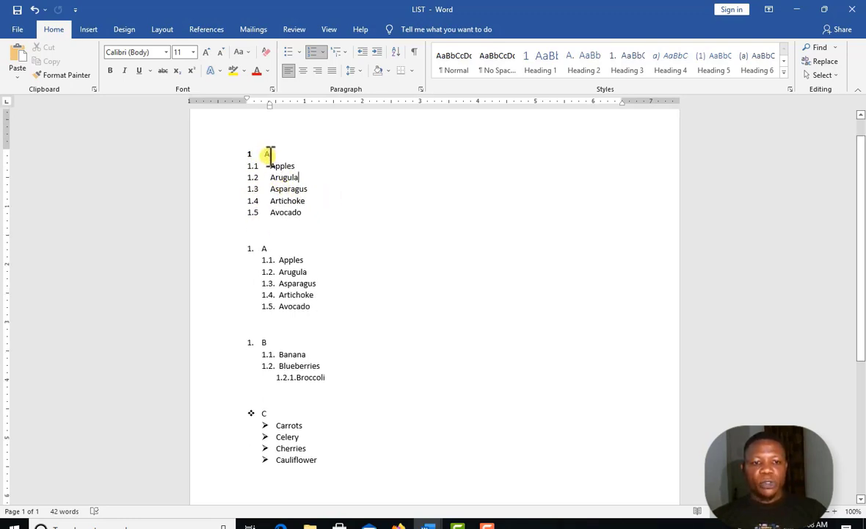
pyautogui.moveTo(273, 163); pyautogui.dragTo(304, 205)
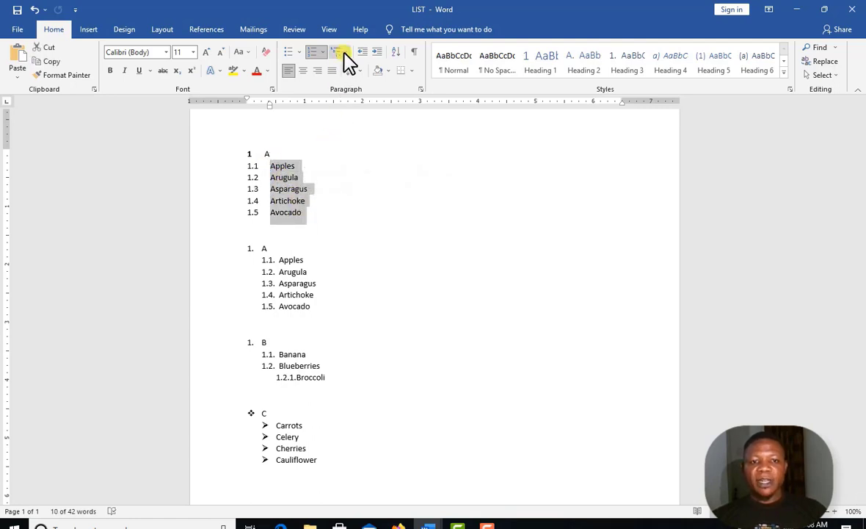
pyautogui.click(297, 179)
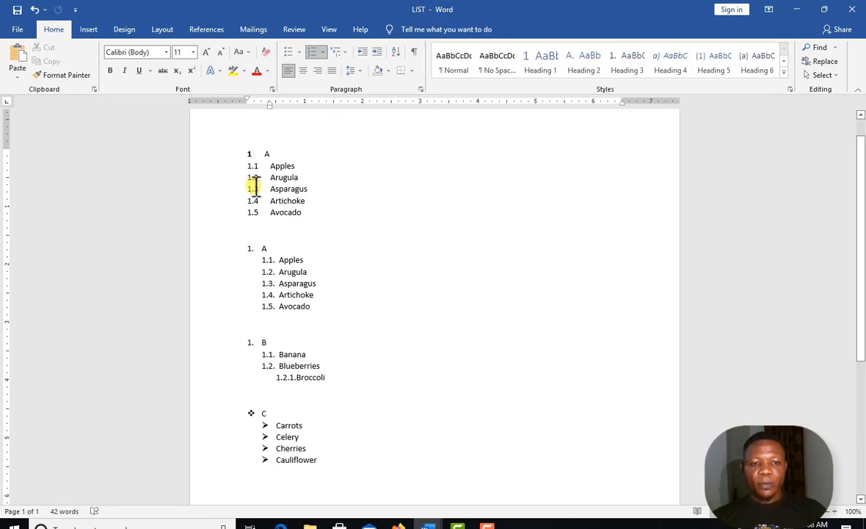
# Examine the numbering and indentation levels of the second A list and the B and C sample lists.
pyautogui.scroll(-1, 309, 168)
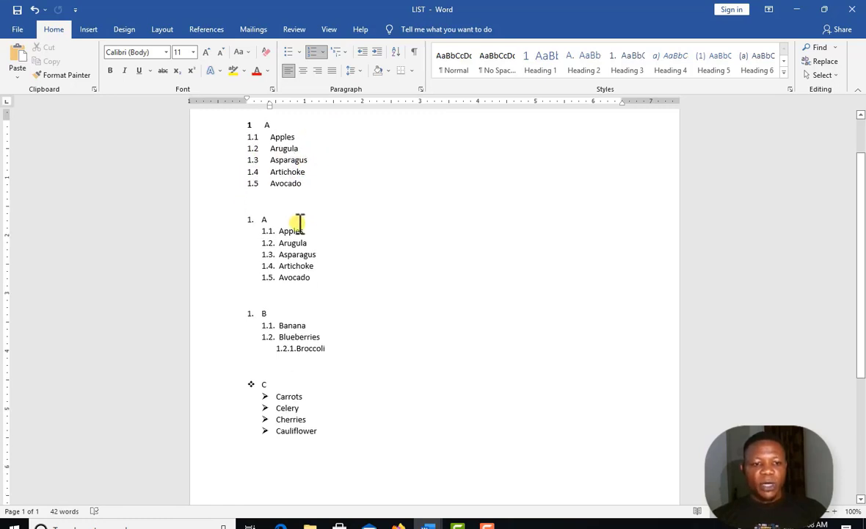
pyautogui.scroll(-1, 290, 224)
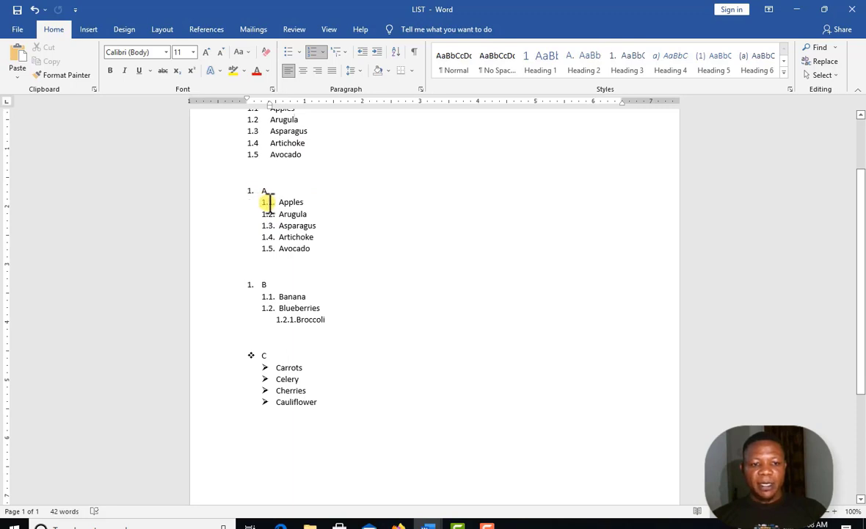
pyautogui.scroll(1, 268, 197)
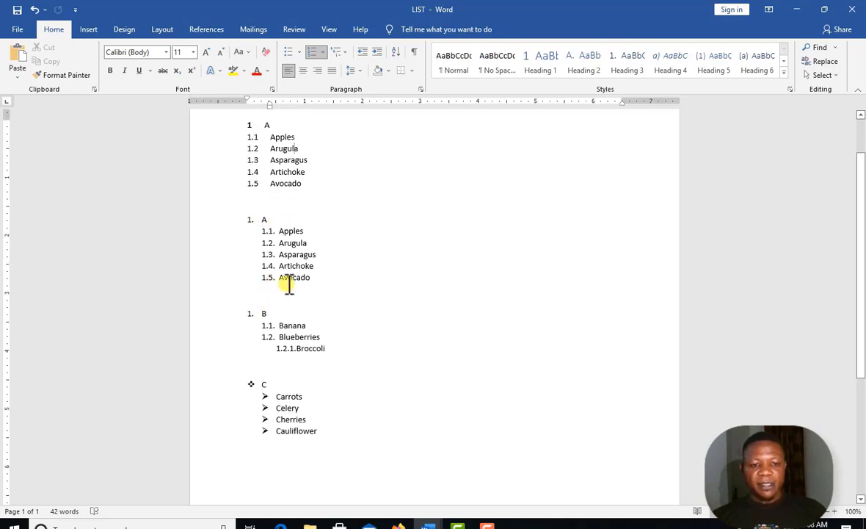
pyautogui.moveTo(297, 270); pyautogui.dragTo(249, 216)
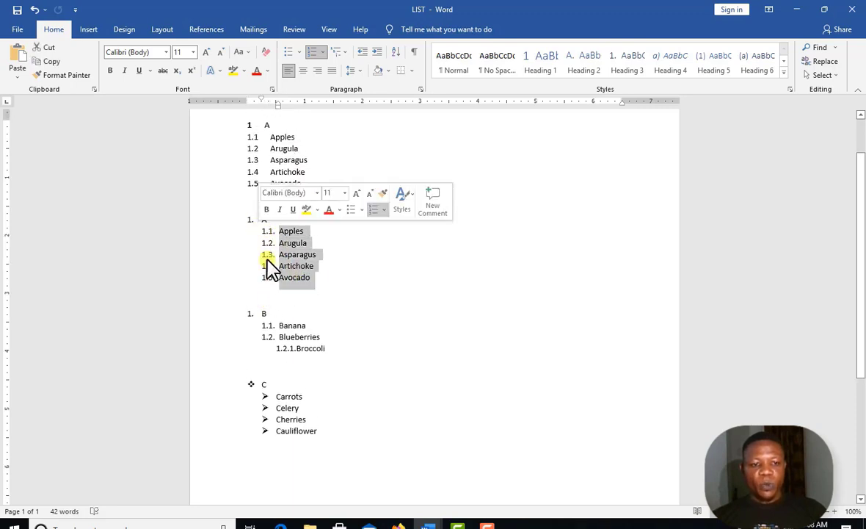
pyautogui.scroll(-2, 410, 212)
pyautogui.click(276, 286)
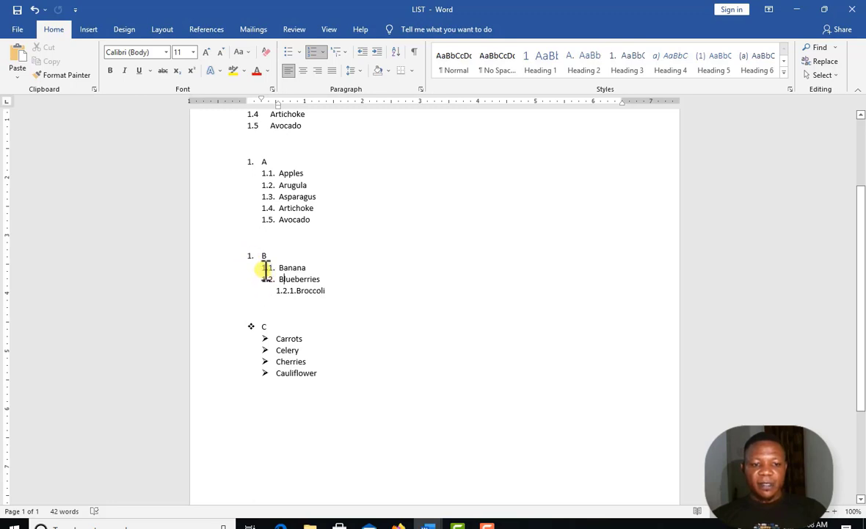
pyautogui.click(266, 270)
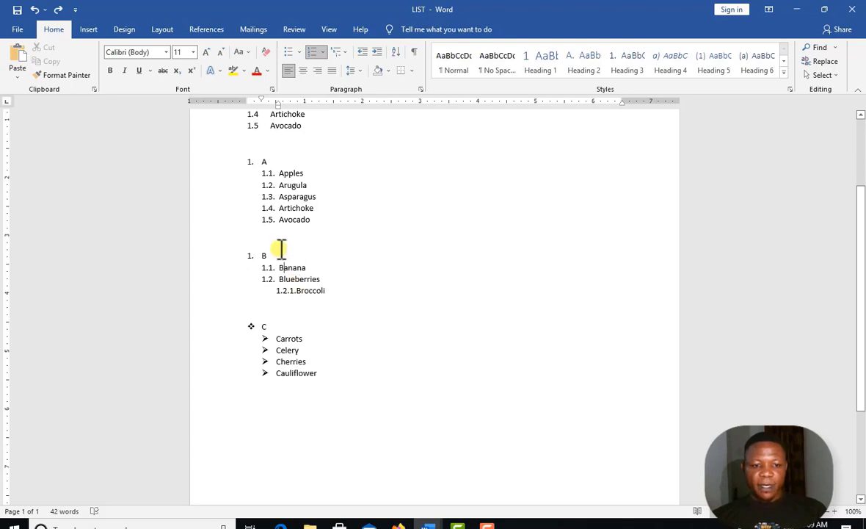
pyautogui.click(210, 256)
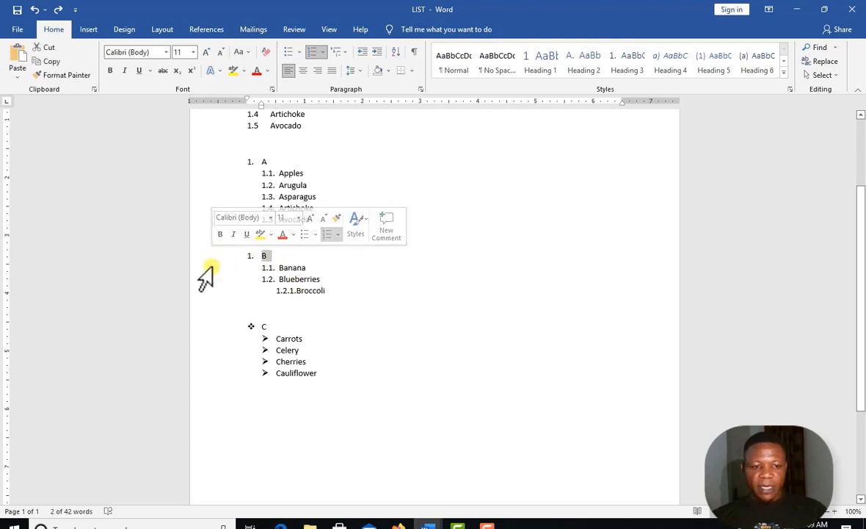
pyautogui.click(200, 269)
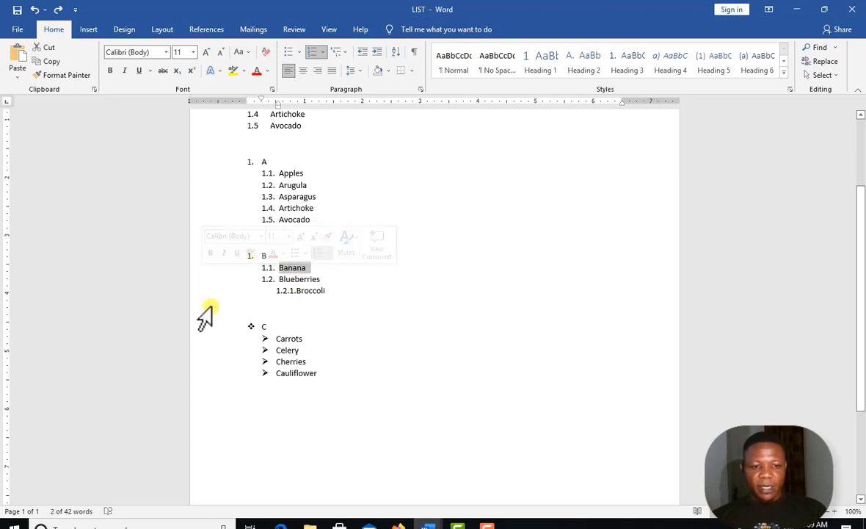
pyautogui.click(203, 292)
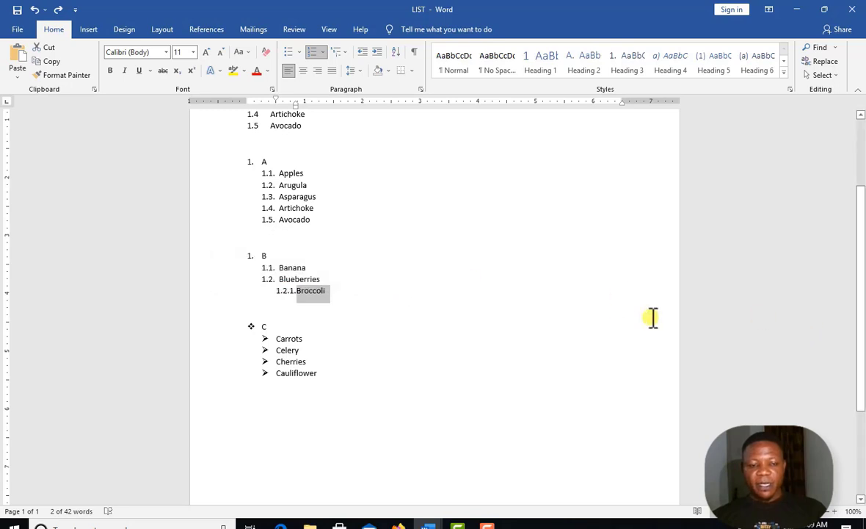
pyautogui.click(292, 376)
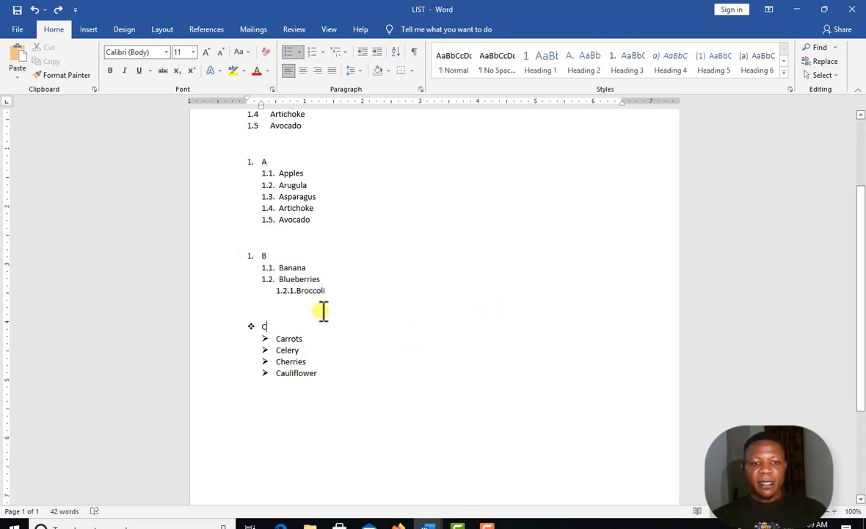
pyautogui.scroll(3, 317, 172)
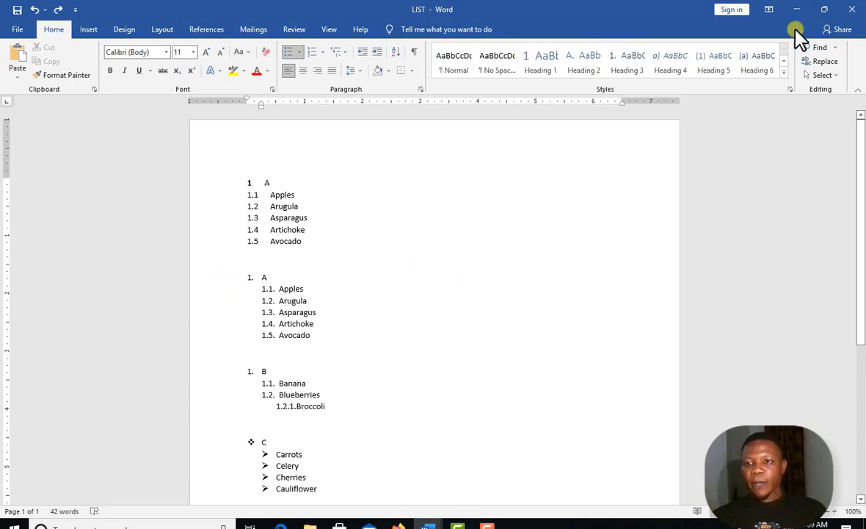
# Minimize the LIST document and bring up Document1 with the unnumbered A and B word lists.
pyautogui.click(797, 10)
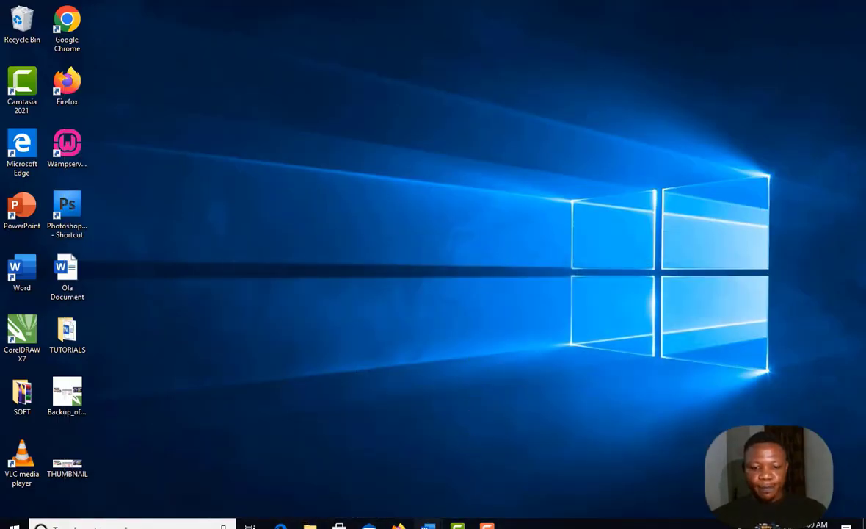
pyautogui.moveTo(428, 524)
pyautogui.click(483, 489)
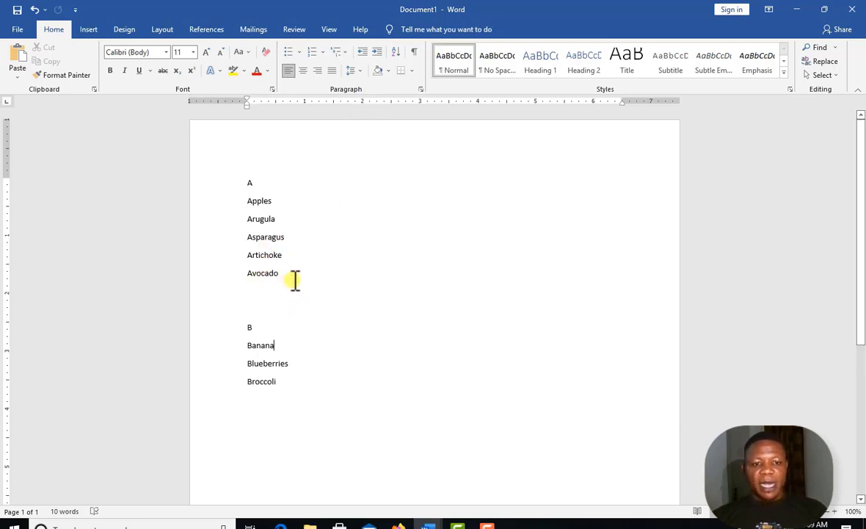
# Apply the 1), a), i) multilevel list format to the lines from A through Avocado.
pyautogui.moveTo(293, 275); pyautogui.dragTo(248, 180)
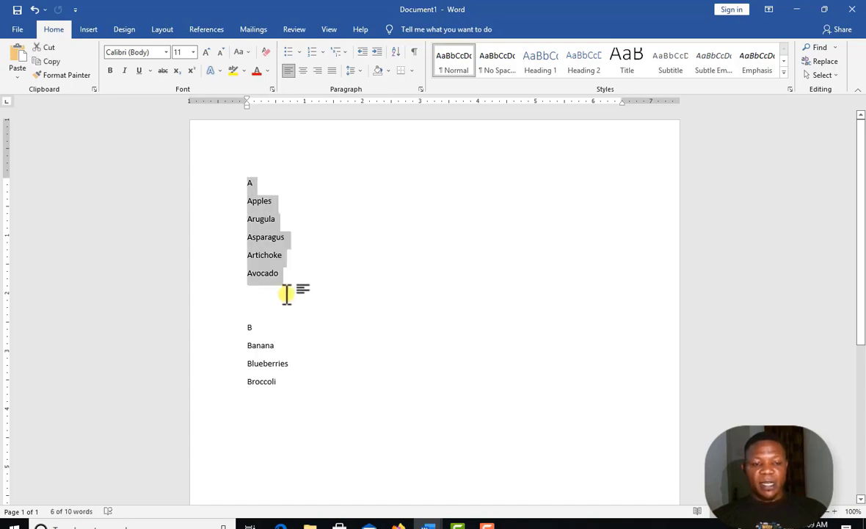
pyautogui.click(342, 53)
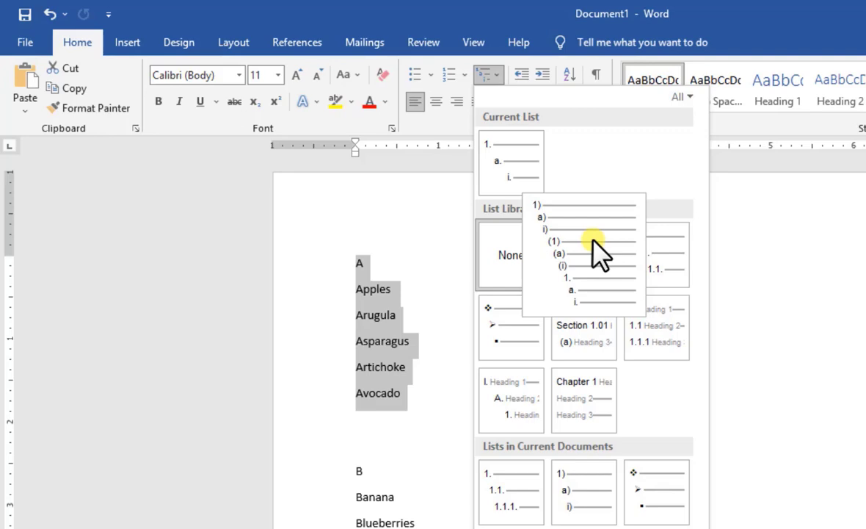
pyautogui.click(593, 239)
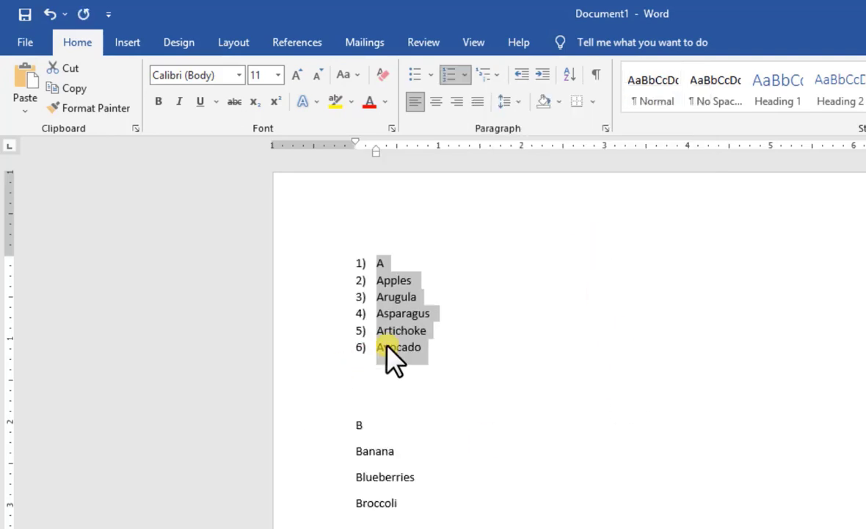
pyautogui.click(388, 346)
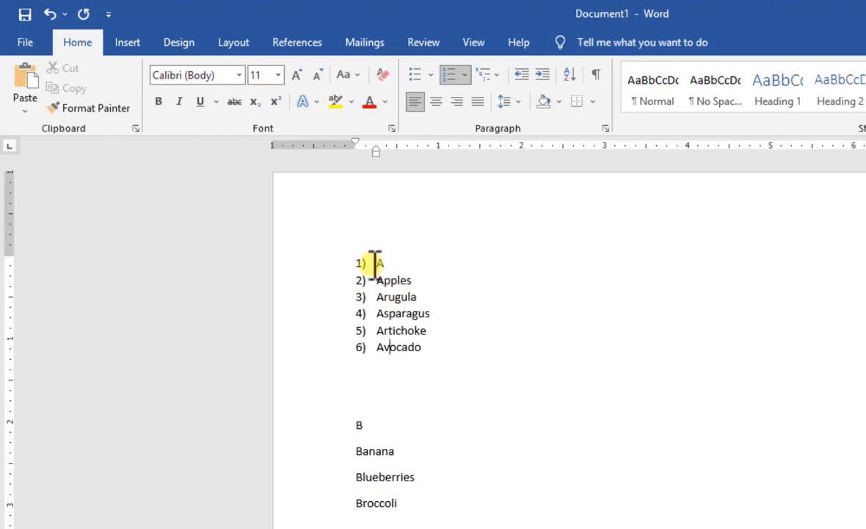
pyautogui.click(379, 430)
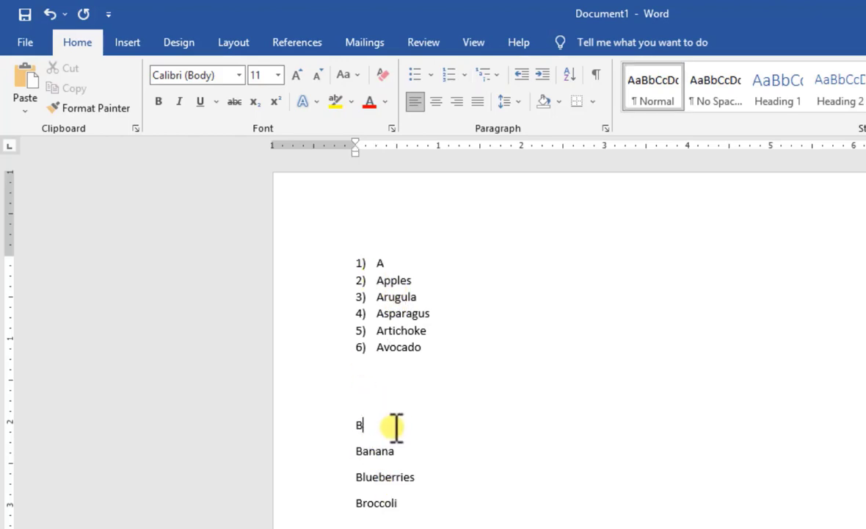
pyautogui.moveTo(397, 427); pyautogui.dragTo(297, 420)
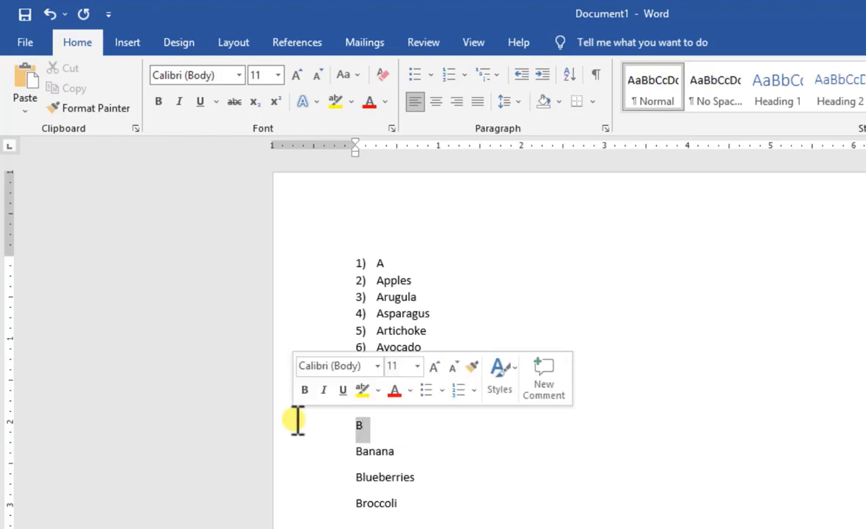
pyautogui.click(342, 415)
pyautogui.click(360, 246)
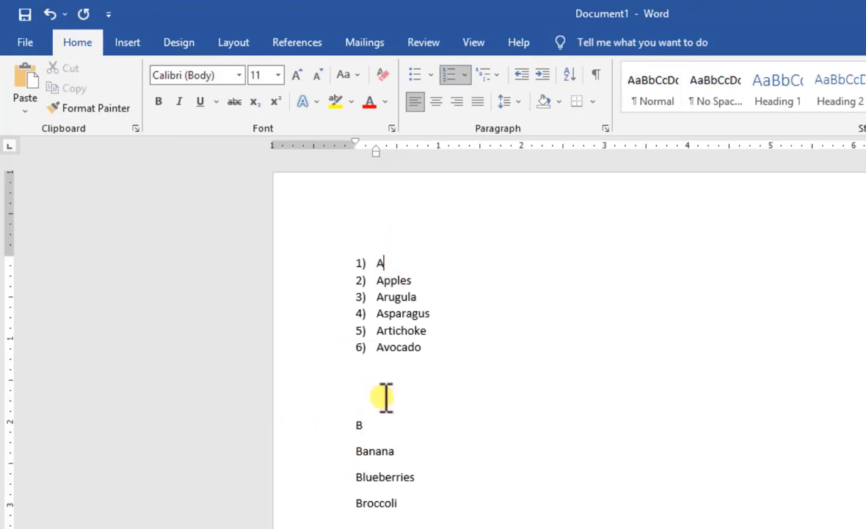
pyautogui.click(377, 427)
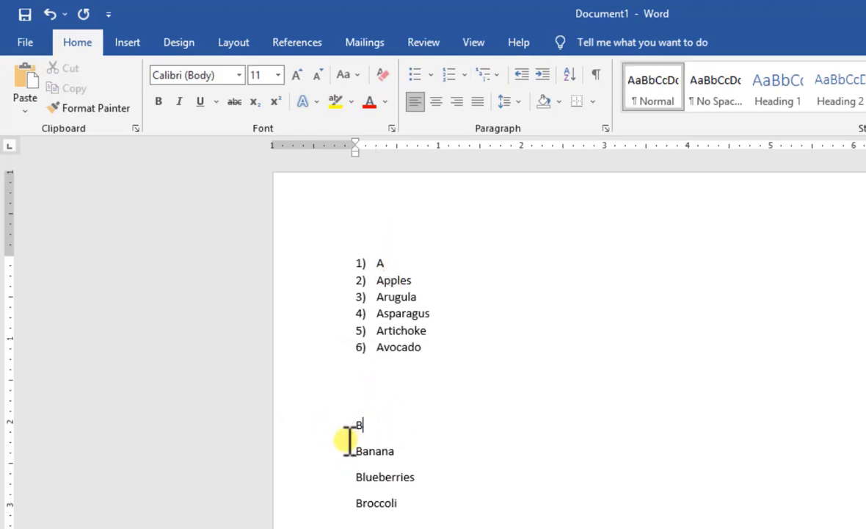
# Demote the items Apples through Avocado to the second list level under heading A.
pyautogui.moveTo(426, 348); pyautogui.dragTo(362, 279)
pyautogui.click(388, 331)
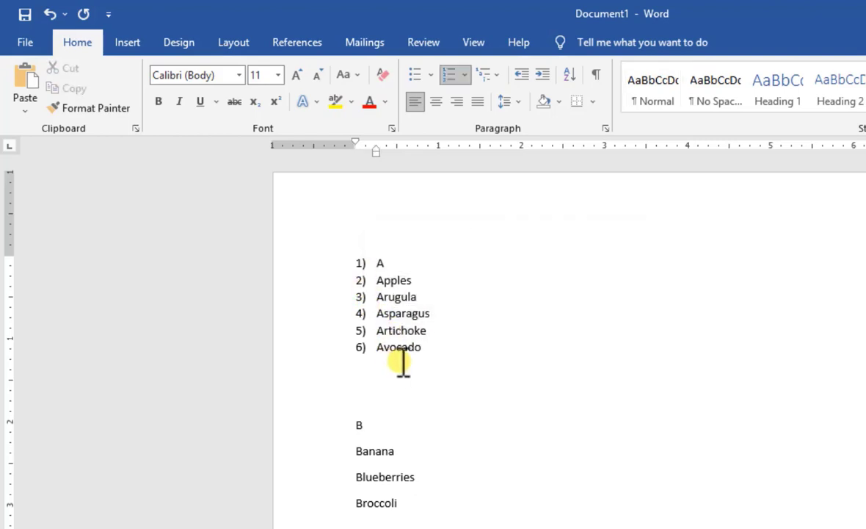
pyautogui.moveTo(430, 349); pyautogui.dragTo(376, 285)
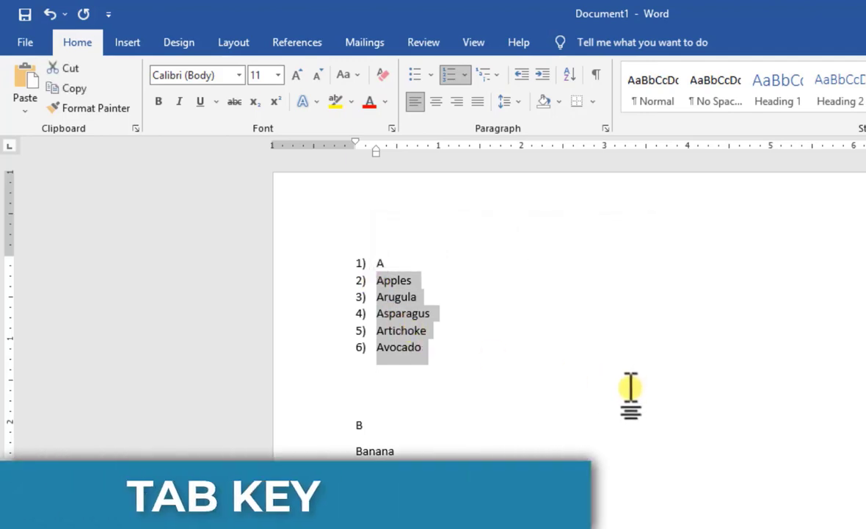
pyautogui.press('Tab')
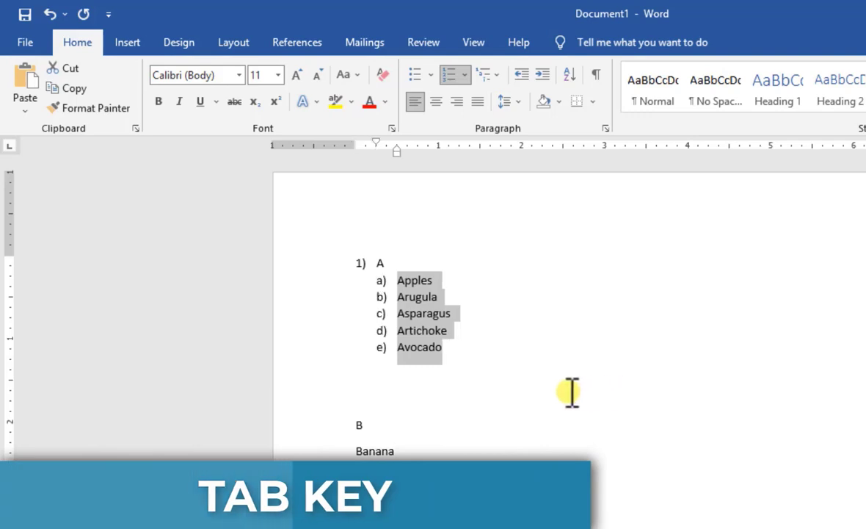
# Undo the demotion of the items Apples through Avocado.
pyautogui.click(445, 348)
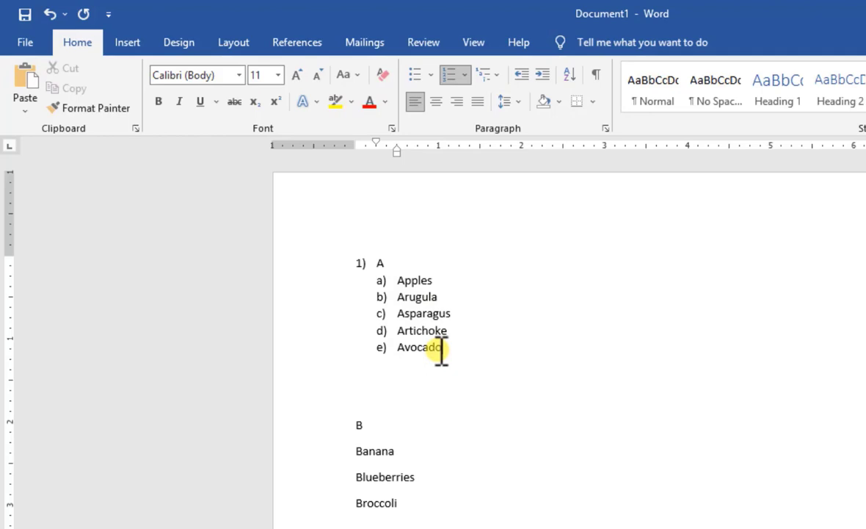
pyautogui.hotkey('ctrl', 'z')
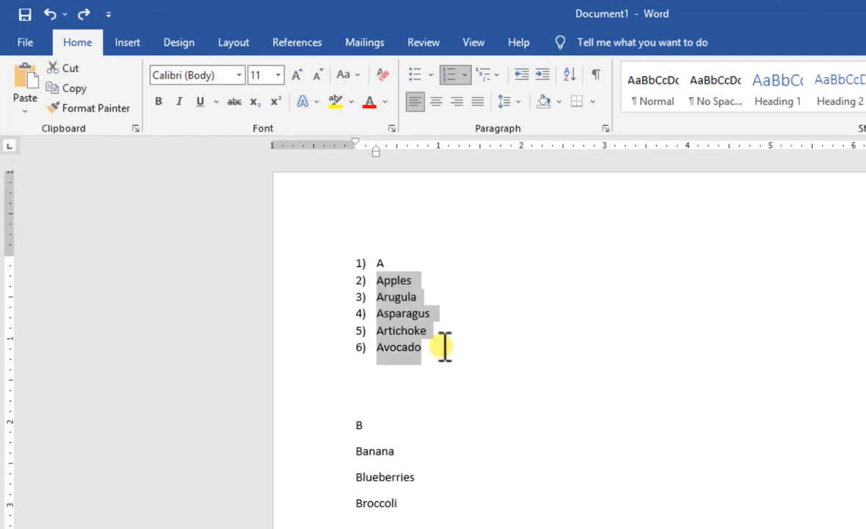
pyautogui.click(415, 331)
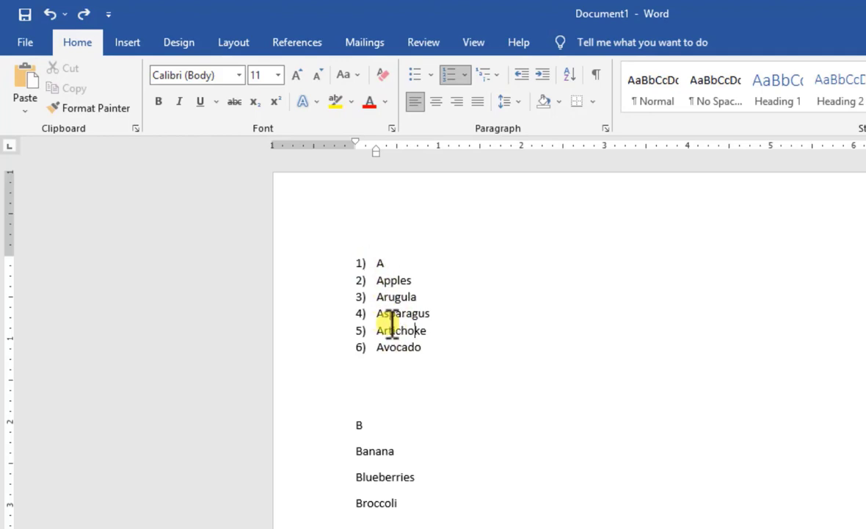
# Apply the 1., 1.1., 1.1.1. multilevel list format to the lines from A through Avocado.
pyautogui.moveTo(443, 360); pyautogui.dragTo(356, 248)
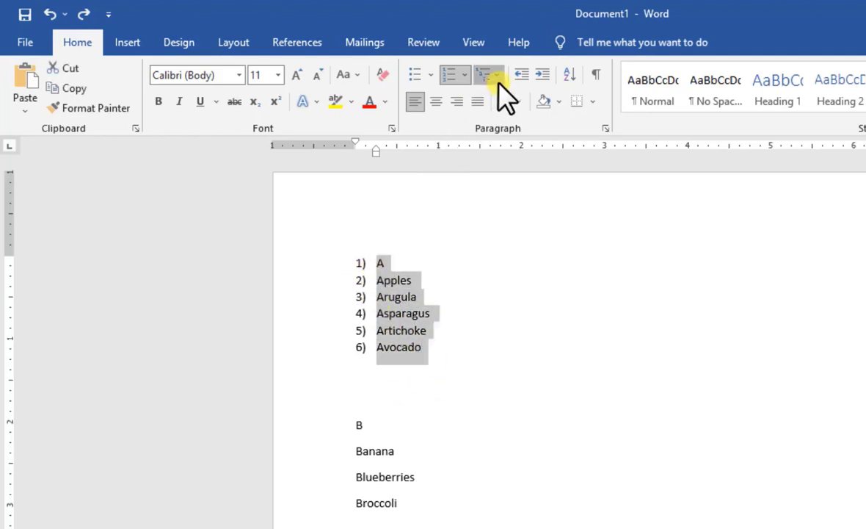
pyautogui.click(497, 78)
pyautogui.moveTo(663, 263)
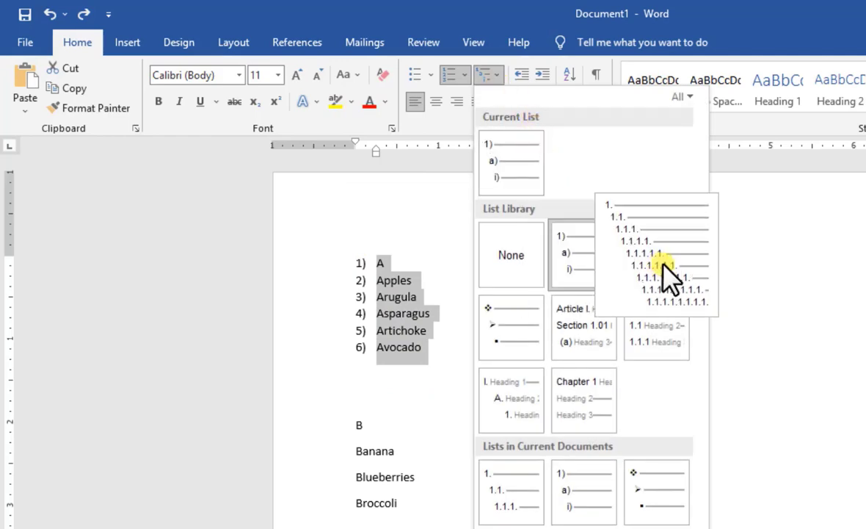
pyautogui.click(670, 263)
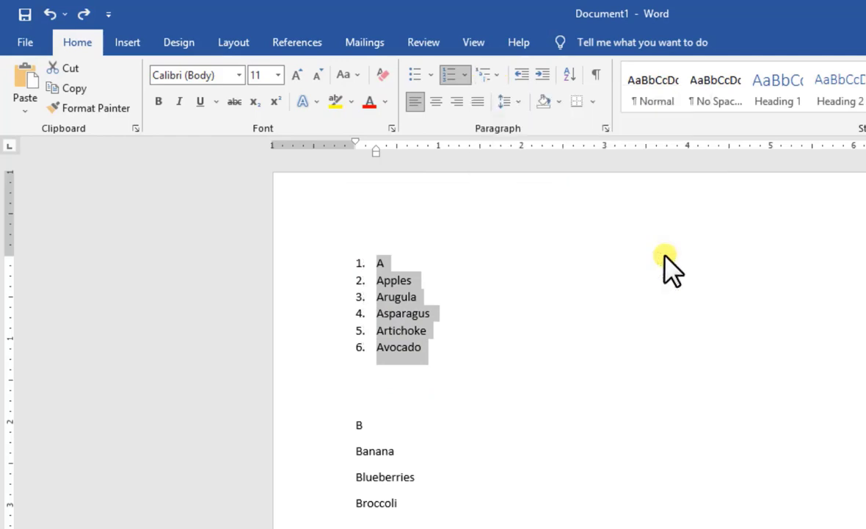
pyautogui.click(383, 299)
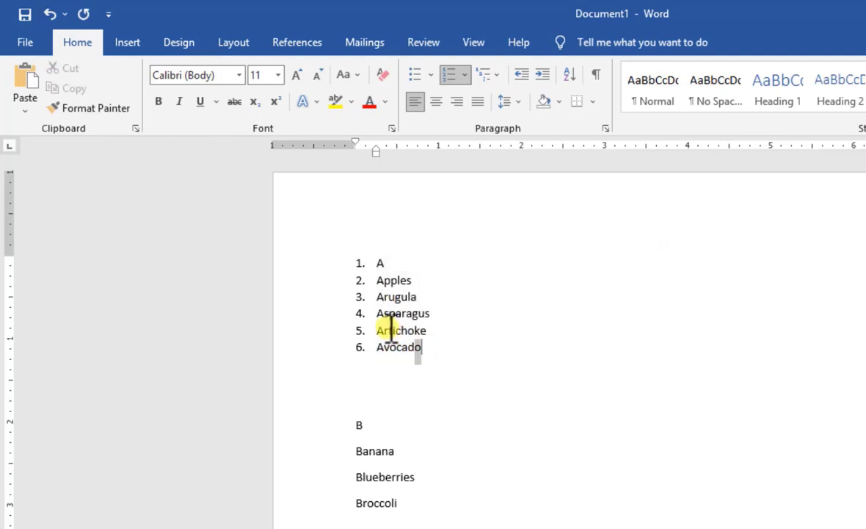
# Demote the items Apples through Avocado to the second level of the 1., 1.1., 1.1.1. list.
pyautogui.moveTo(376, 280); pyautogui.dragTo(375, 367)
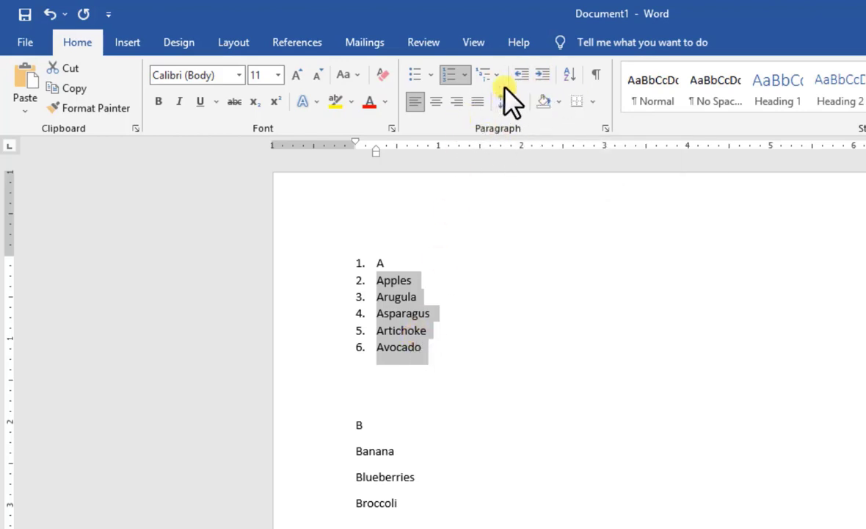
pyautogui.click(543, 75)
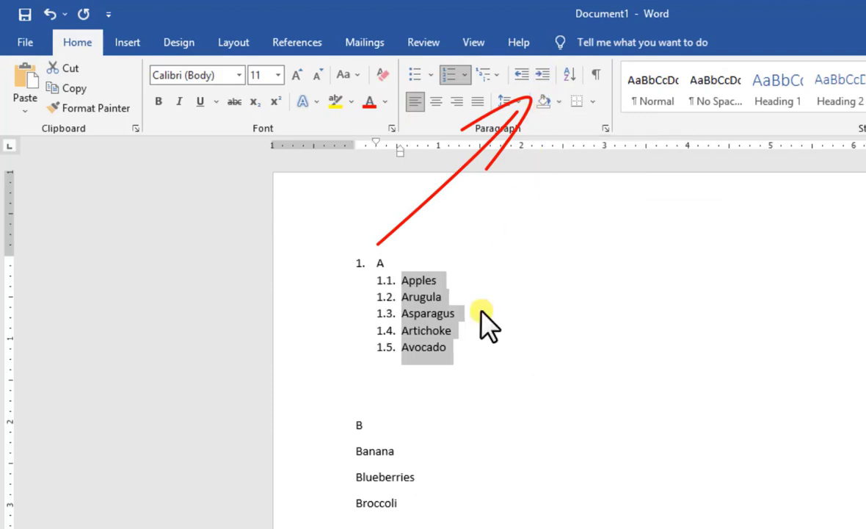
pyautogui.click(422, 347)
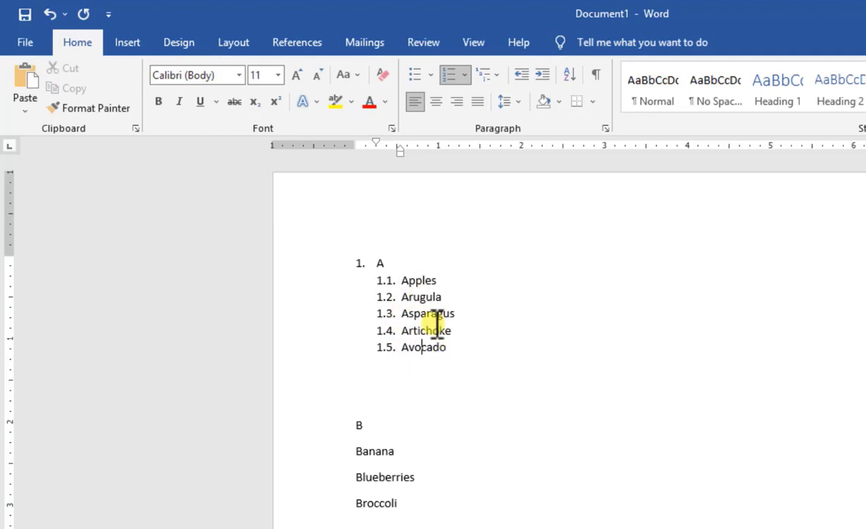
# Apply the multilevel bullet format with diamond, arrow and square symbols to the lines from B through Broccoli.
pyautogui.scroll(-2, 437, 323)
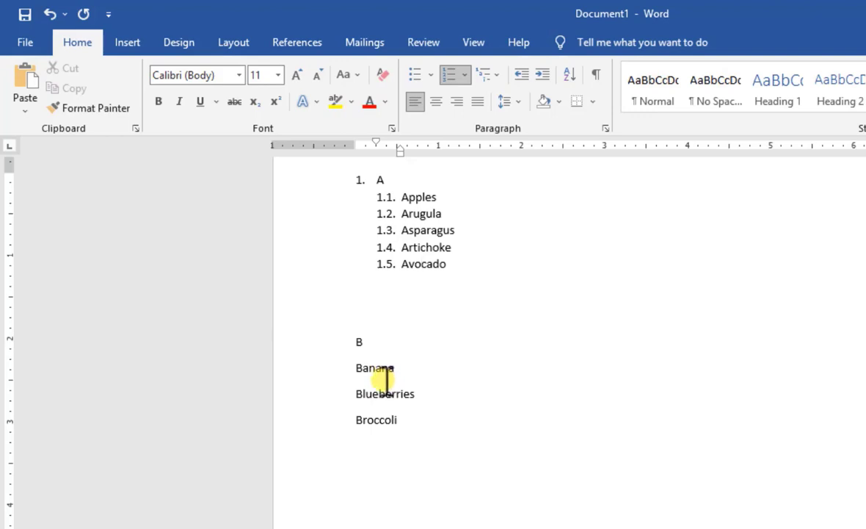
pyautogui.moveTo(406, 424); pyautogui.dragTo(346, 339)
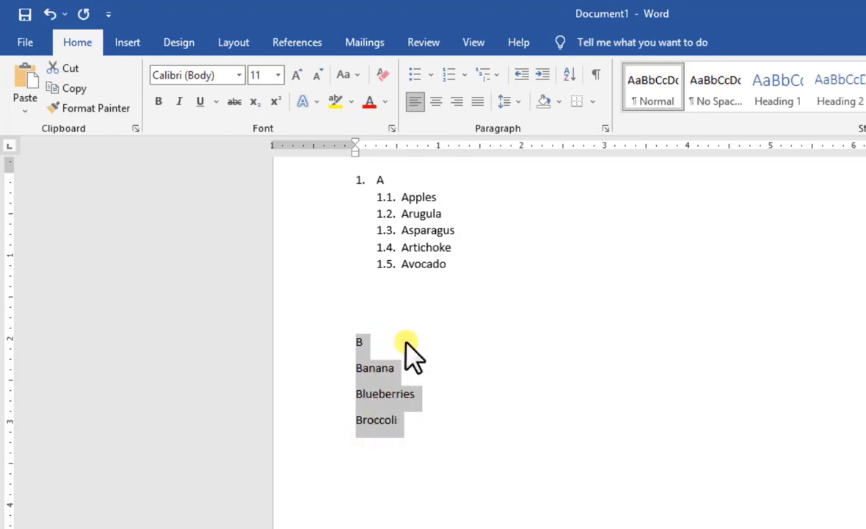
pyautogui.scroll(2, 412, 365)
pyautogui.click(363, 220)
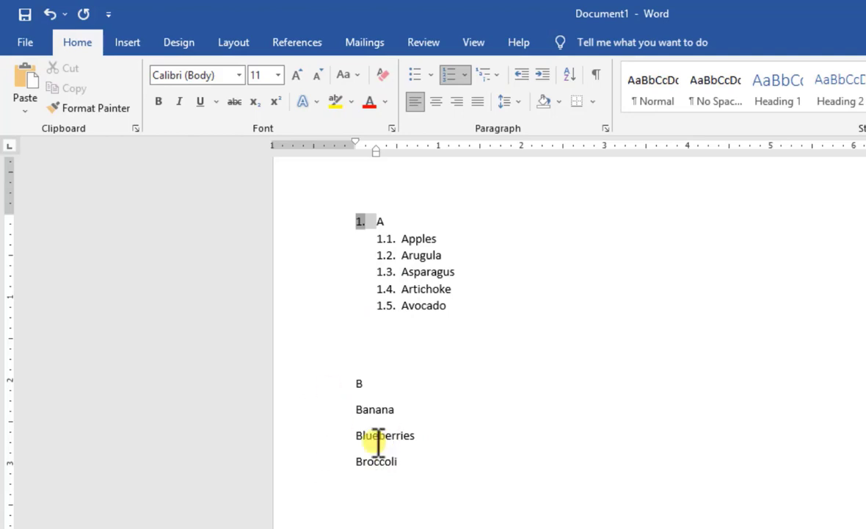
pyautogui.moveTo(398, 462); pyautogui.dragTo(342, 392)
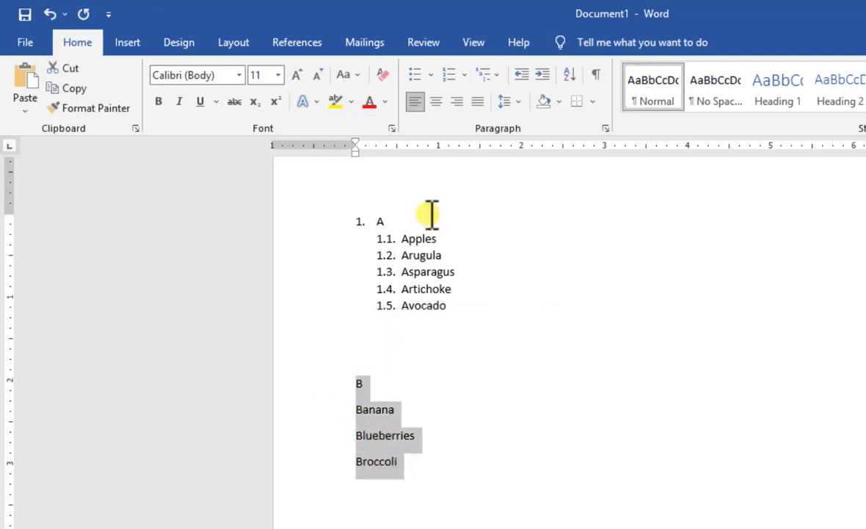
pyautogui.click(500, 74)
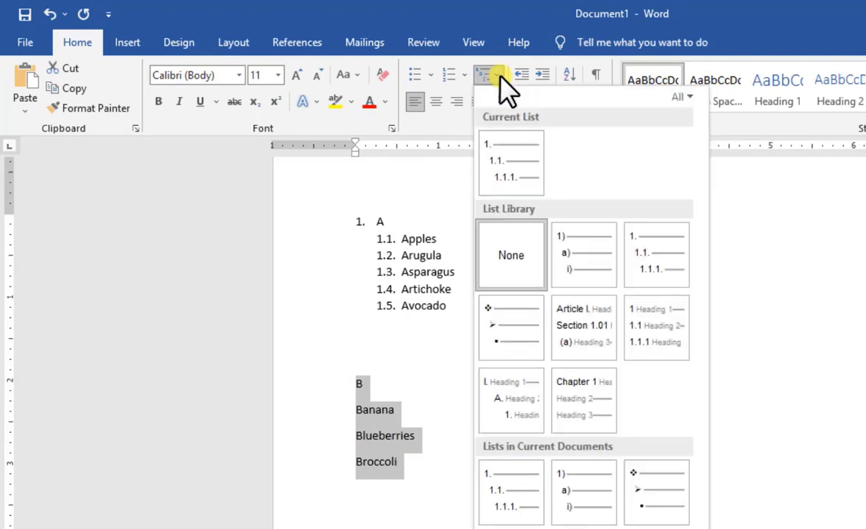
pyautogui.moveTo(507, 346)
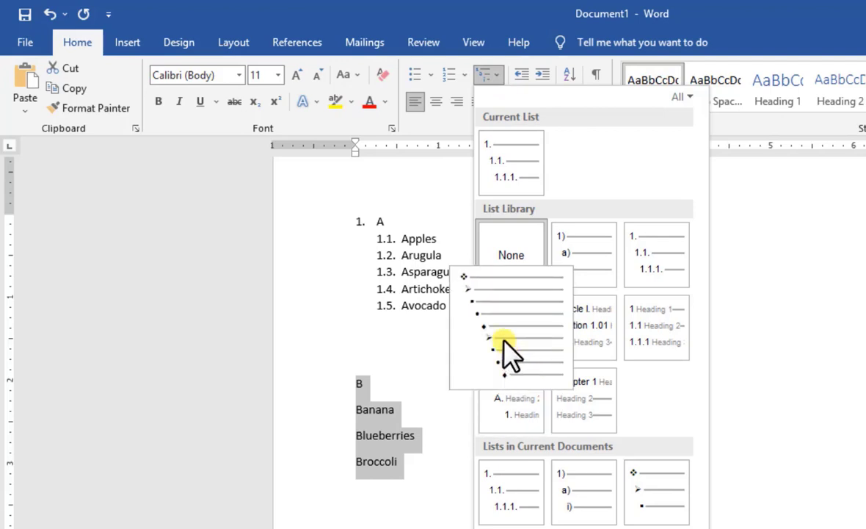
pyautogui.click(505, 341)
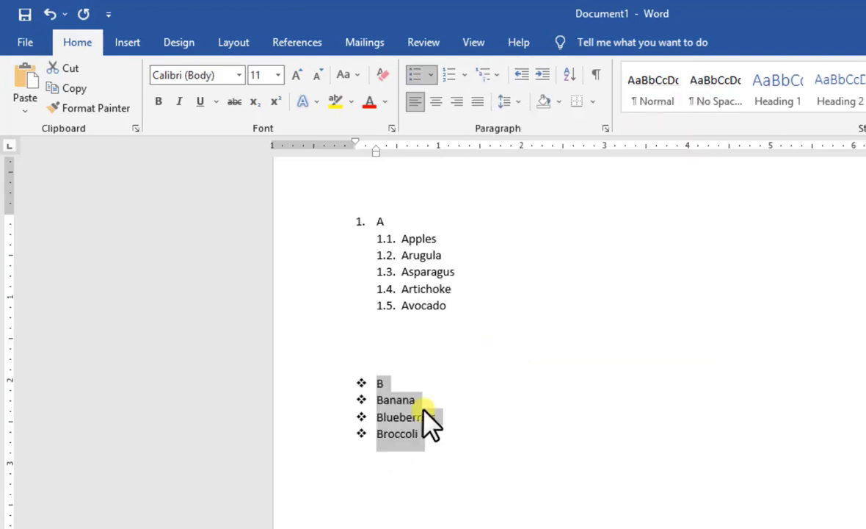
pyautogui.click(384, 416)
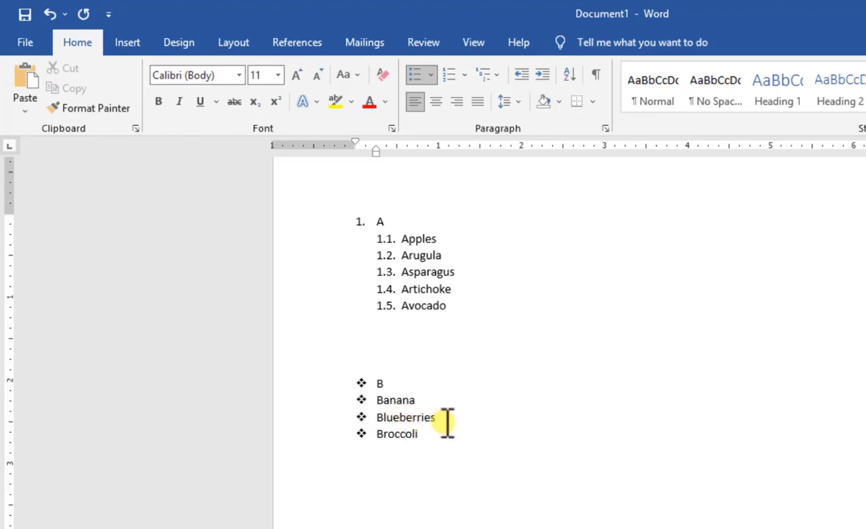
# Demote Banana and Blueberries to the second bullet level under heading B.
pyautogui.moveTo(447, 422); pyautogui.dragTo(372, 405)
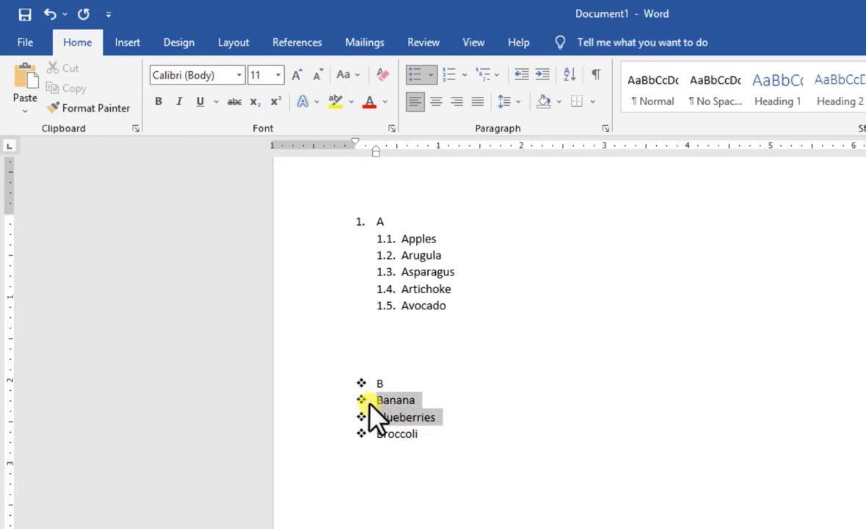
pyautogui.click(543, 76)
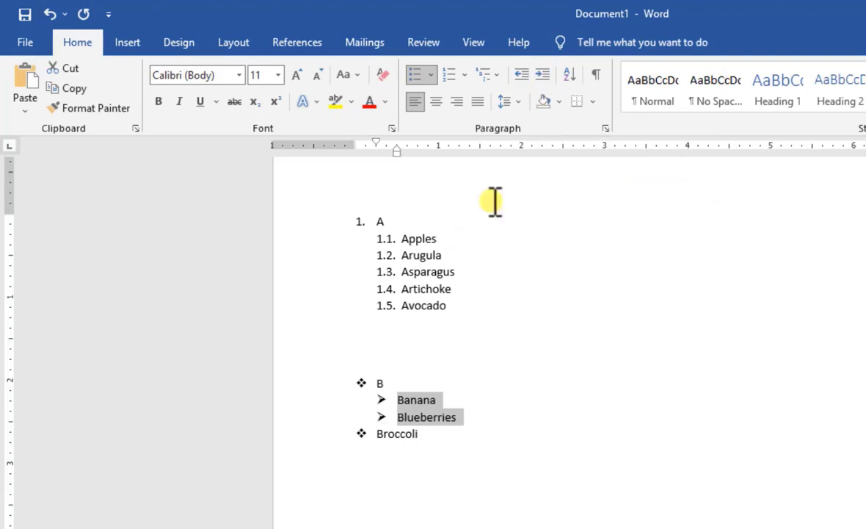
pyautogui.click(433, 418)
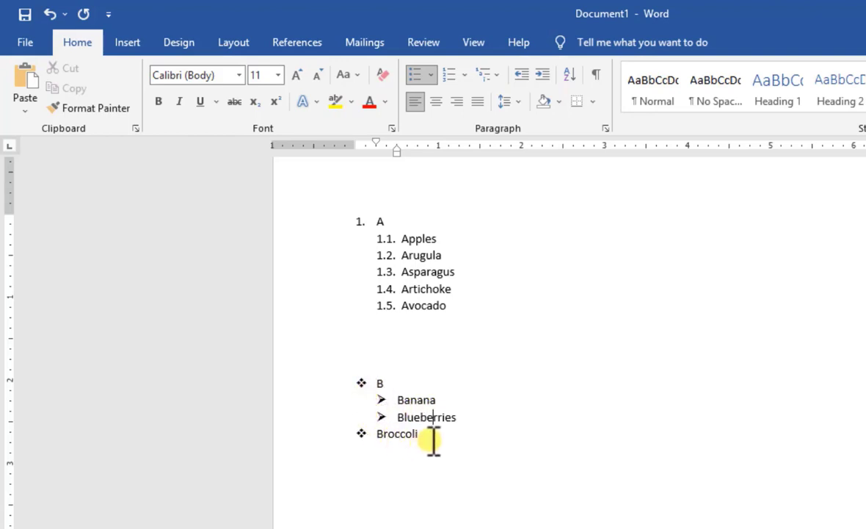
# Demote Broccoli by two levels to the third bullet level under Blueberries.
pyautogui.moveTo(429, 440); pyautogui.dragTo(357, 441)
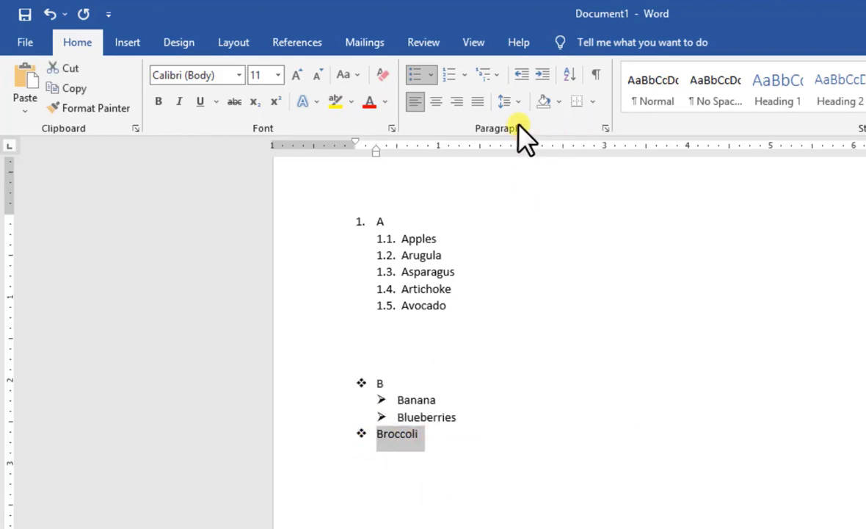
pyautogui.click(543, 75)
pyautogui.click(543, 75)
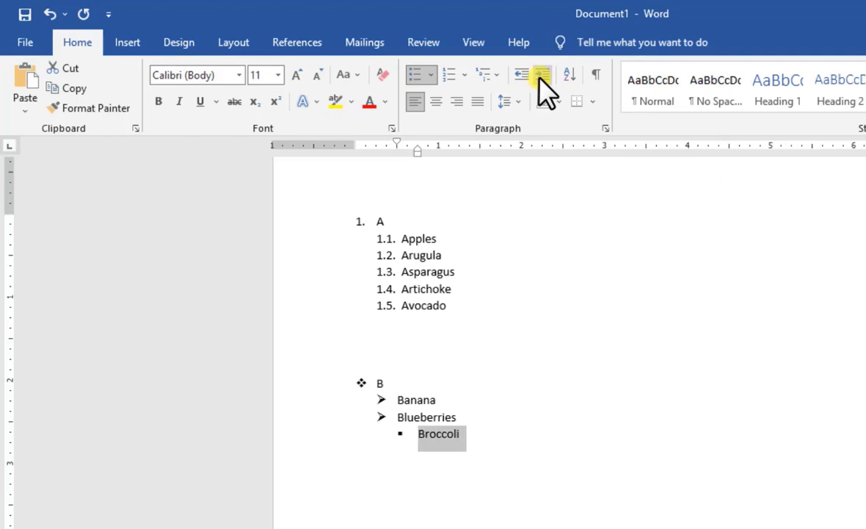
pyautogui.click(439, 435)
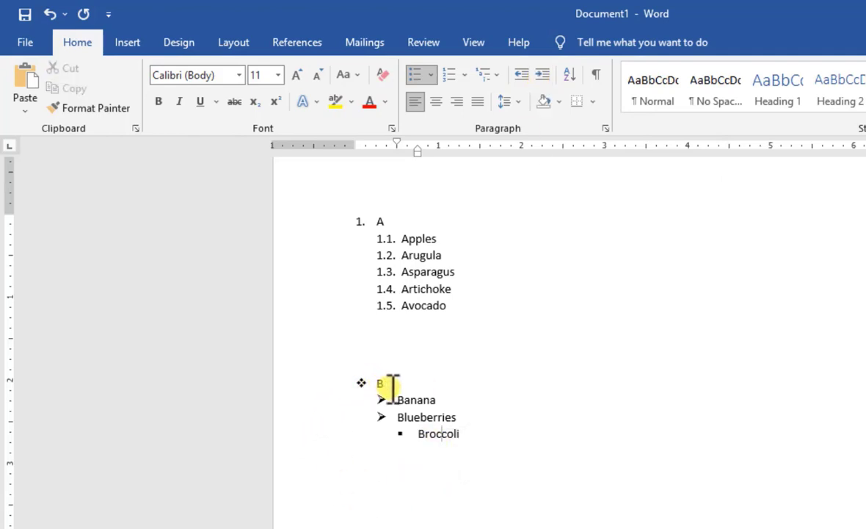
# Examine the three bullet levels of the B list, from the heading through Broccoli.
pyautogui.click(292, 383)
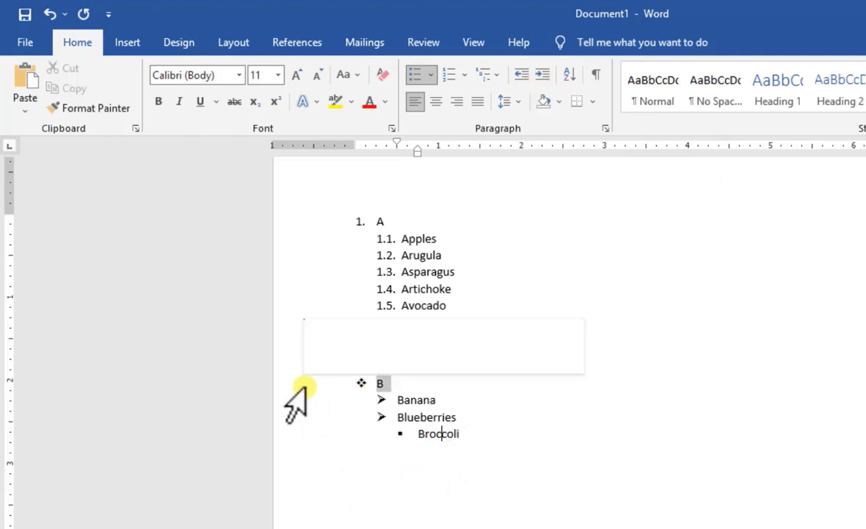
pyautogui.click(455, 401)
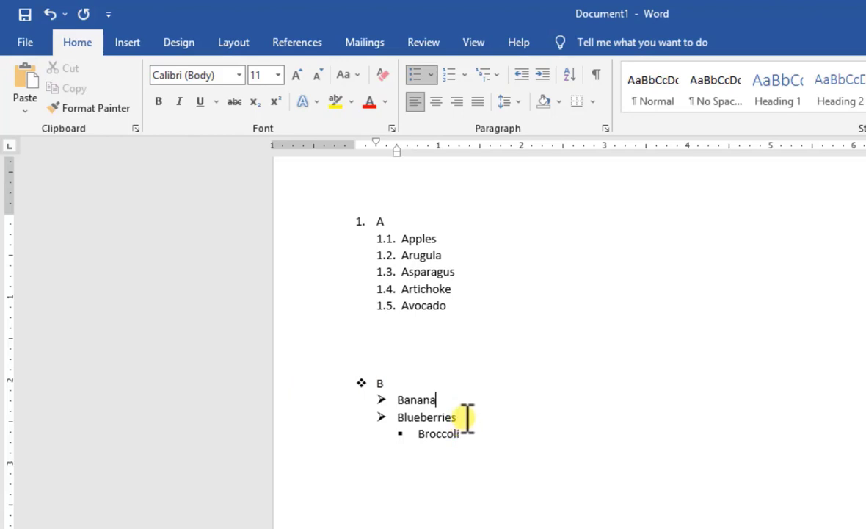
pyautogui.moveTo(467, 417); pyautogui.dragTo(401, 404)
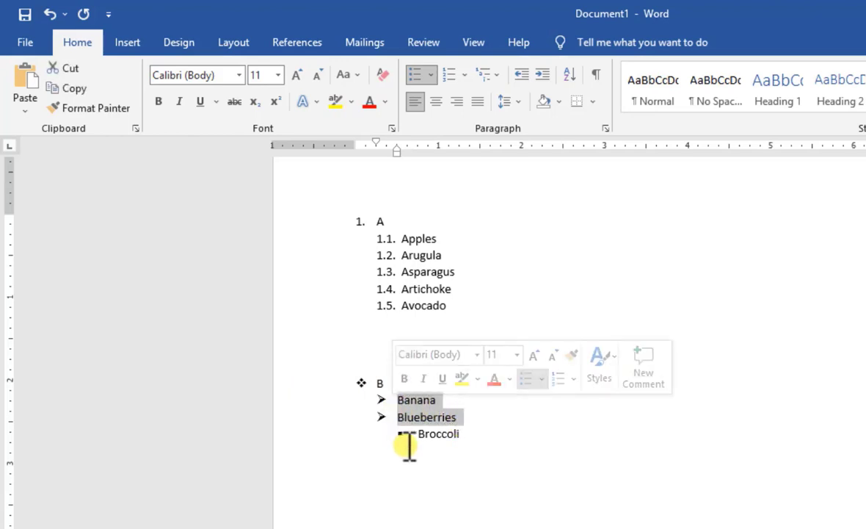
pyautogui.click(486, 458)
pyautogui.moveTo(488, 443); pyautogui.dragTo(409, 444)
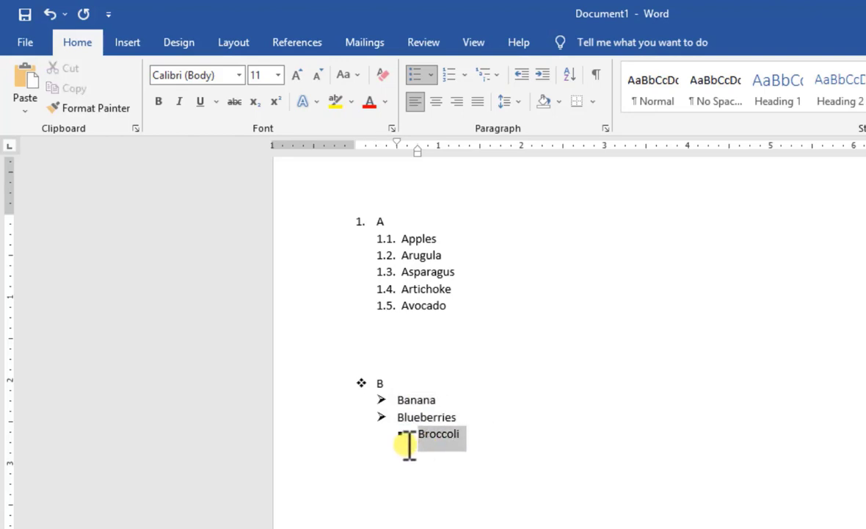
pyautogui.click(415, 459)
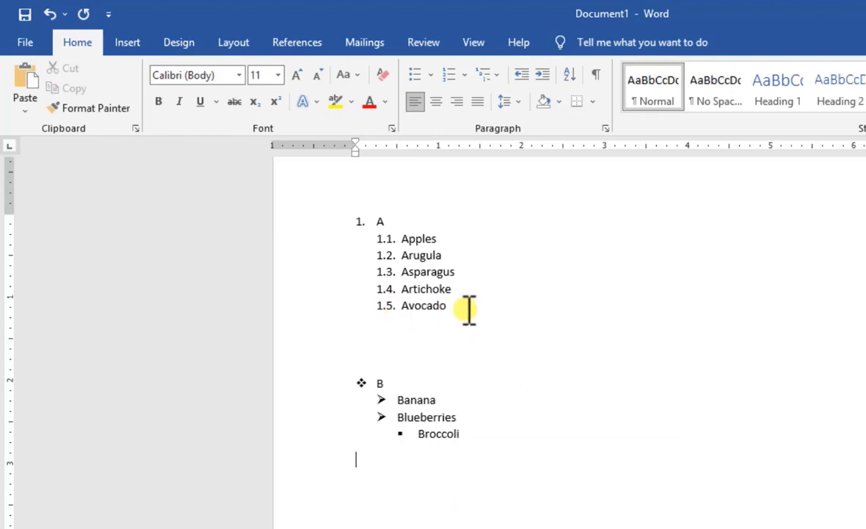
# Demote Artichoke and Avocado to the third numbering level under Asparagus.
pyautogui.moveTo(460, 309); pyautogui.dragTo(364, 290)
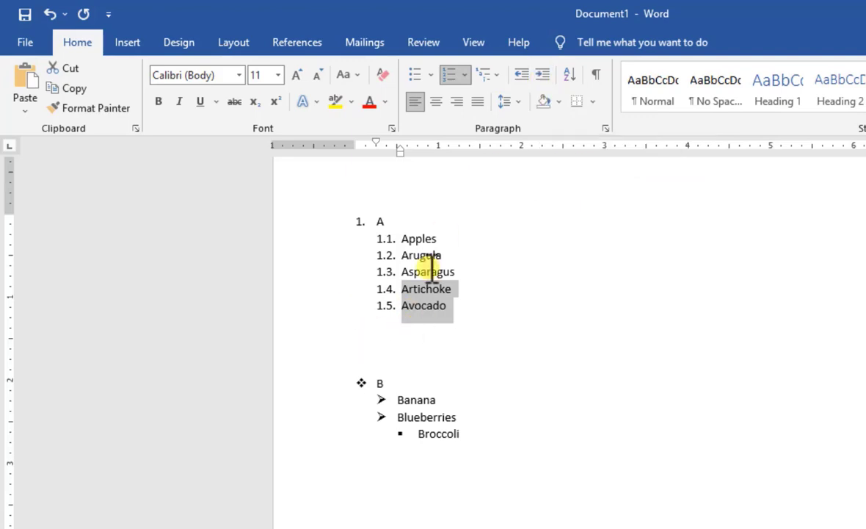
pyautogui.click(542, 74)
pyautogui.click(473, 317)
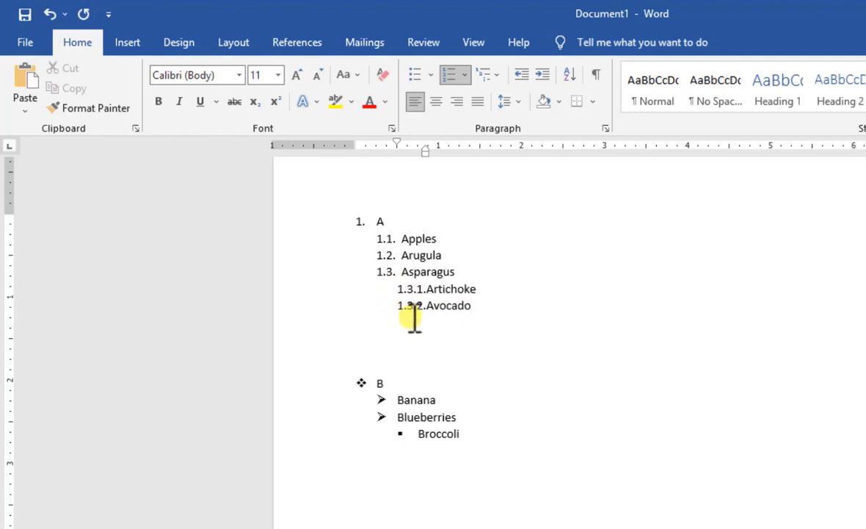
# Copy the whole numbered A list, from its heading through Avocado, and paste it below the B list.
pyautogui.scroll(-1, 422, 275)
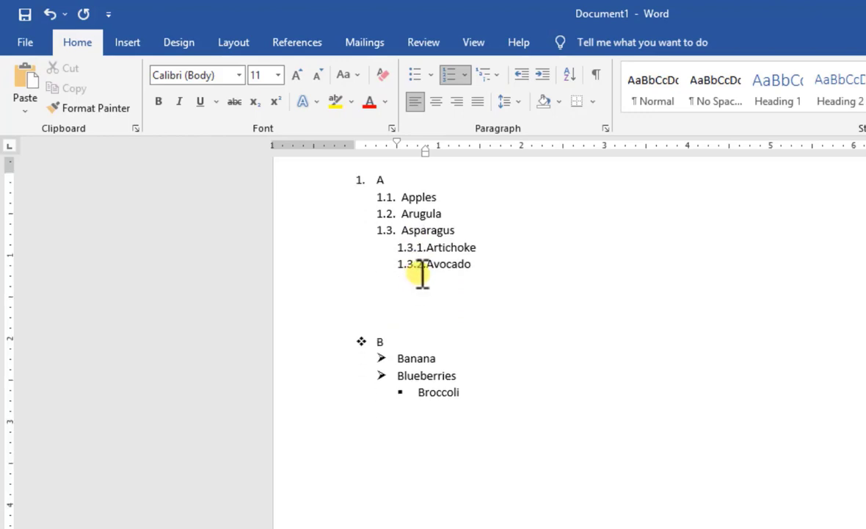
pyautogui.scroll(2, 423, 273)
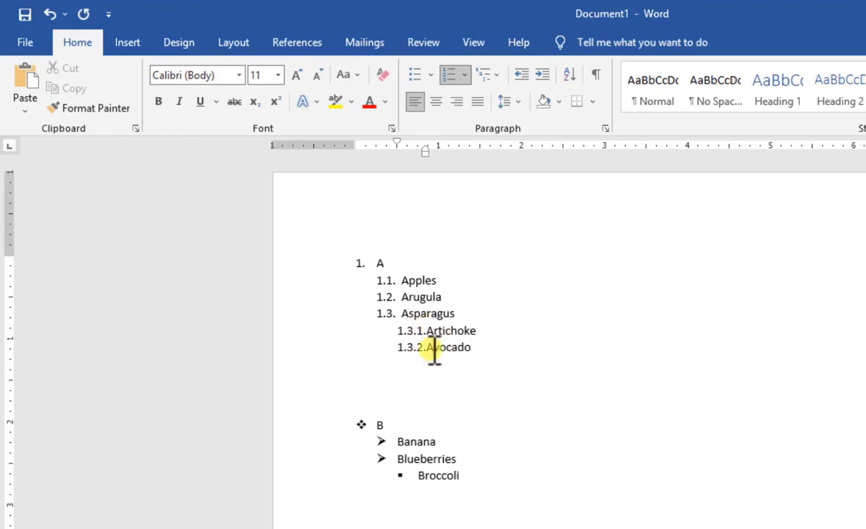
pyautogui.click(397, 522)
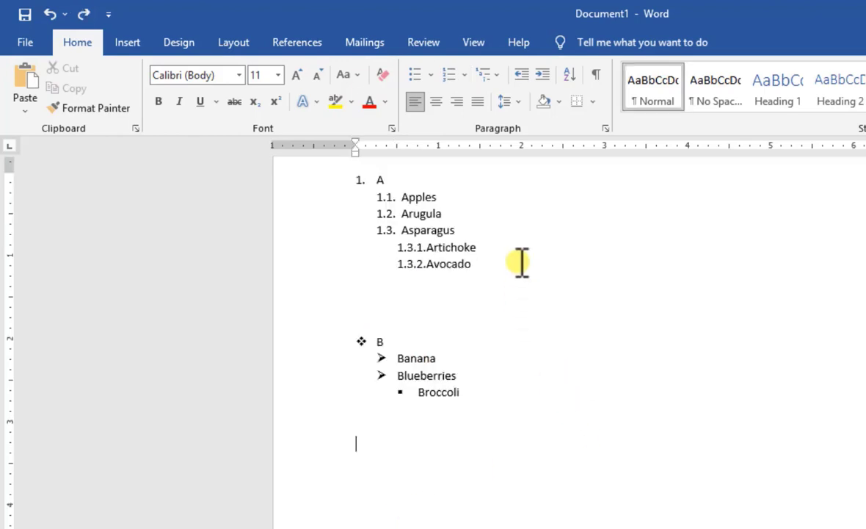
pyautogui.scroll(1, 520, 263)
pyautogui.moveTo(492, 310); pyautogui.dragTo(335, 214)
pyautogui.hotkey('ctrl', 'c')
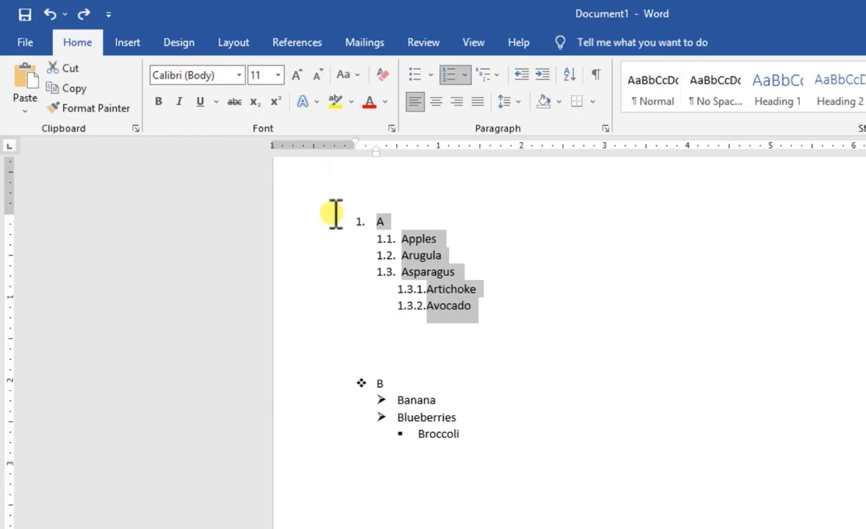
pyautogui.scroll(-2, 390, 465)
pyautogui.click(391, 464)
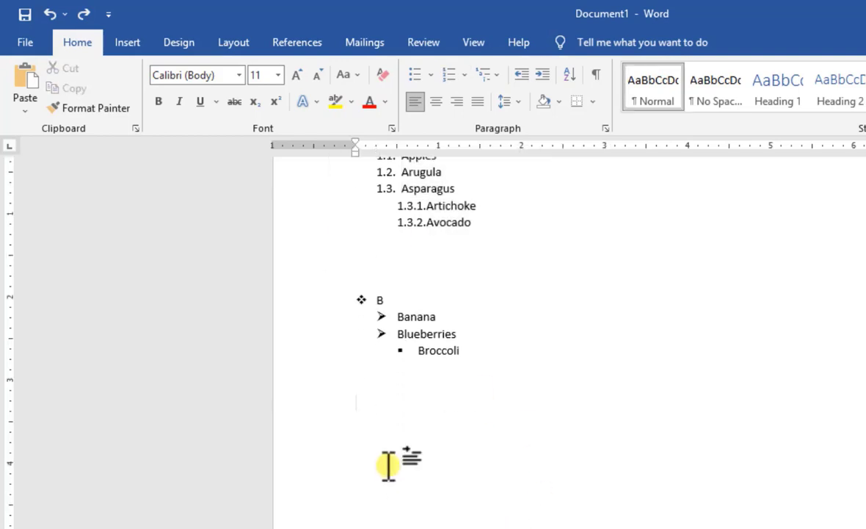
pyautogui.hotkey('ctrl', 'v')
# Strip the numbering and indents from the pasted A list by applying the Normal style.
pyautogui.moveTo(364, 407); pyautogui.dragTo(346, 400)
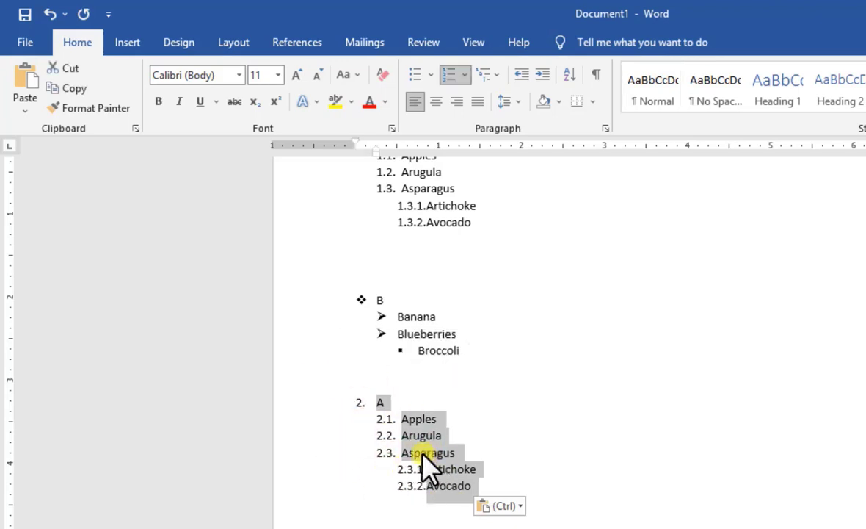
pyautogui.click(663, 102)
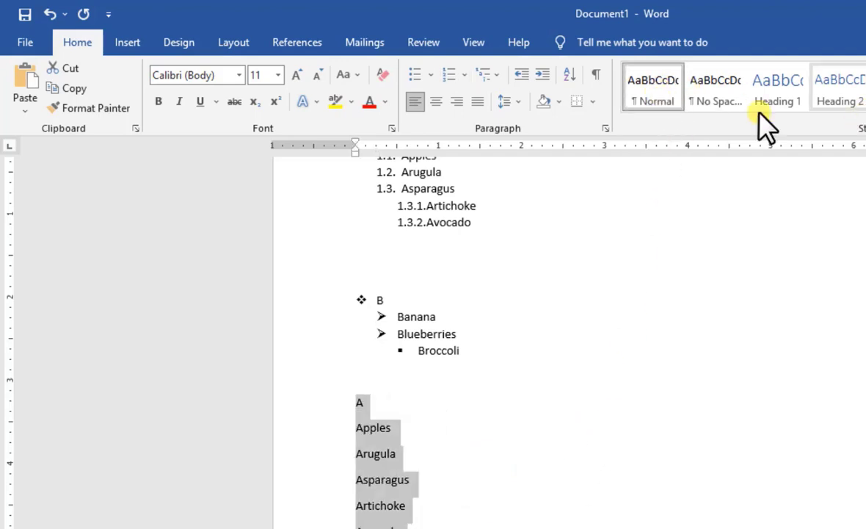
pyautogui.click(364, 515)
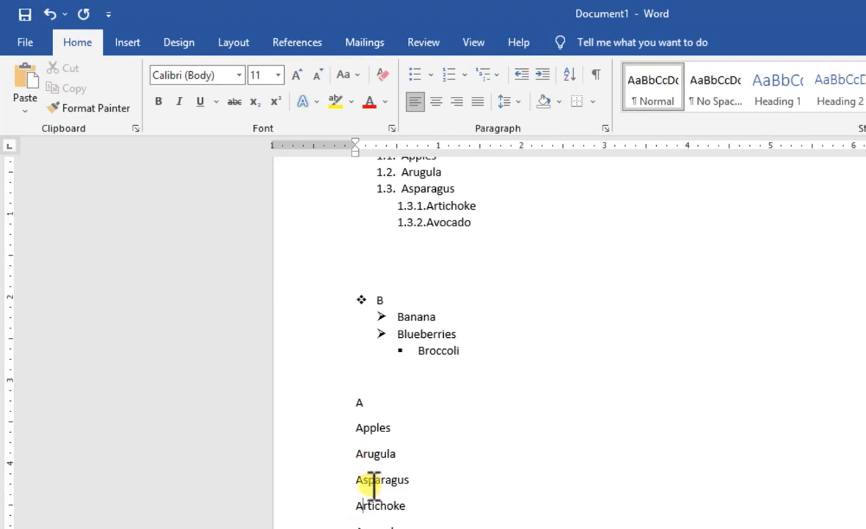
pyautogui.scroll(3, 374, 500)
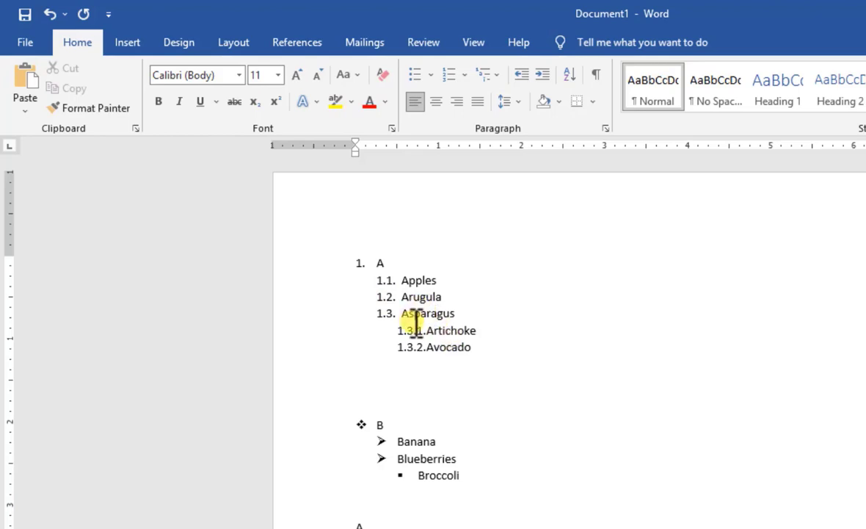
pyautogui.scroll(-1, 412, 323)
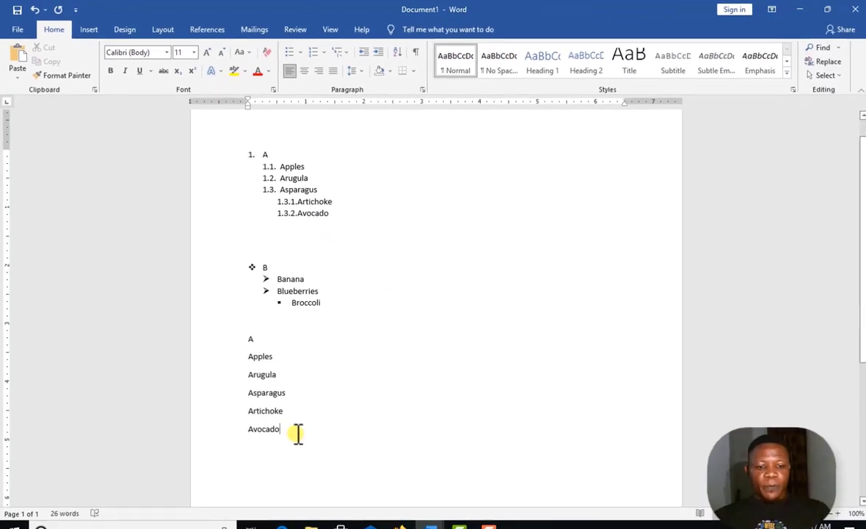
# Start defining a new multilevel list for the six plain lines from A through Avocado.
pyautogui.moveTo(294, 429); pyautogui.dragTo(244, 336)
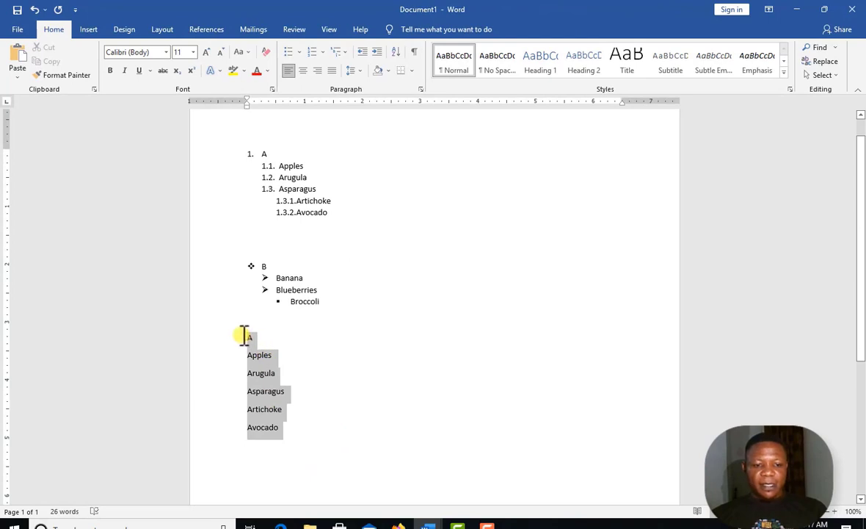
pyautogui.click(346, 57)
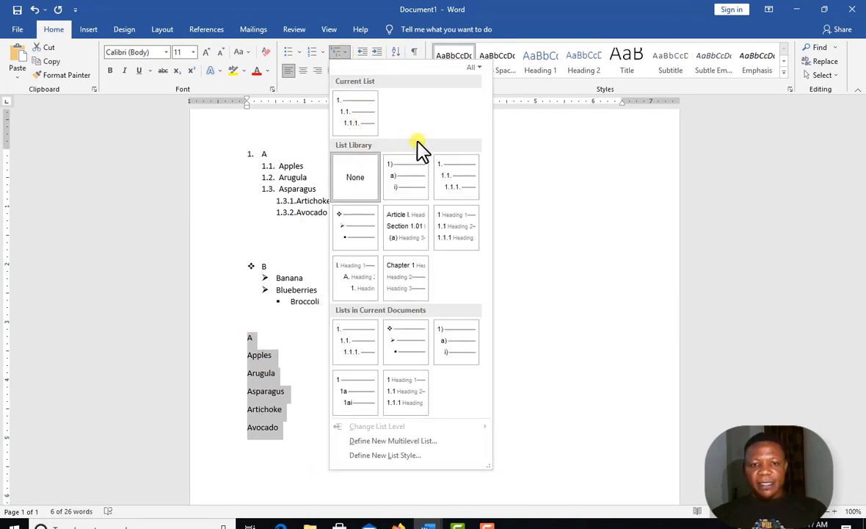
pyautogui.moveTo(407, 232)
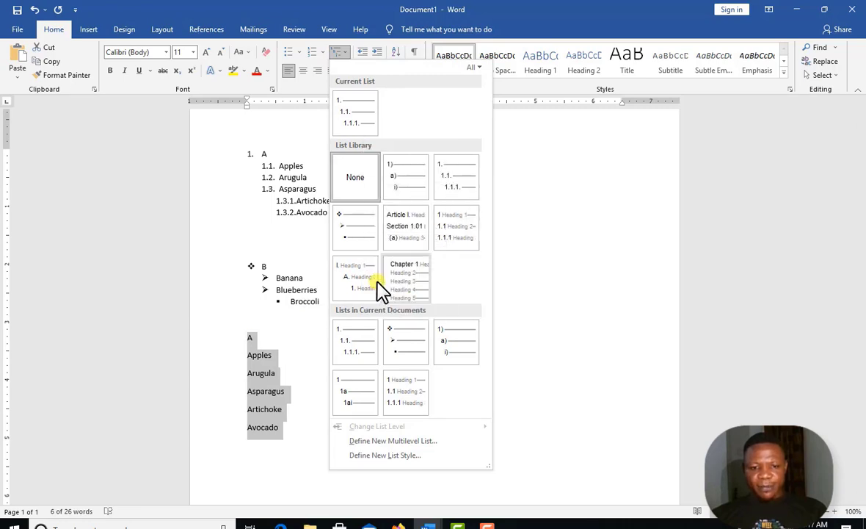
pyautogui.moveTo(423, 216)
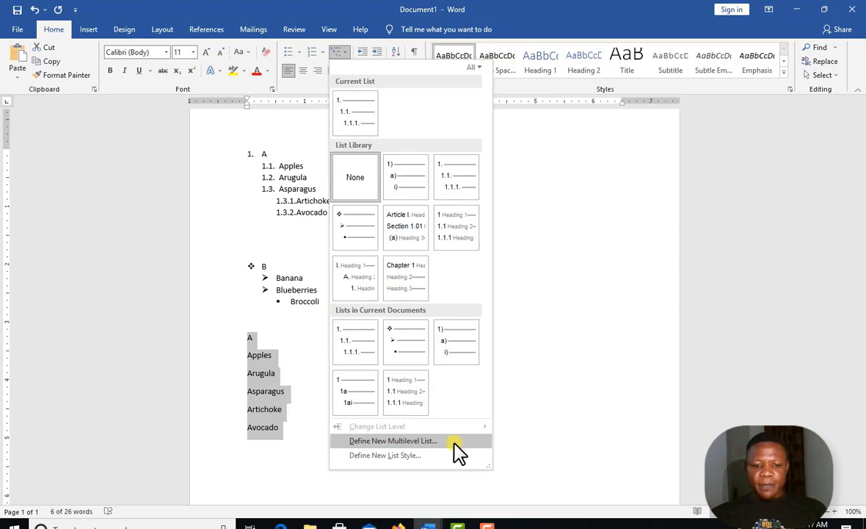
pyautogui.click(405, 442)
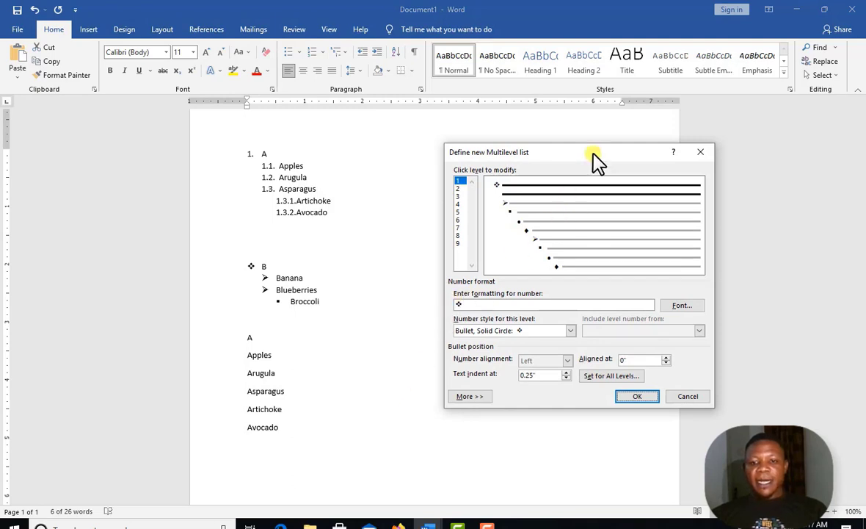
pyautogui.moveTo(597, 161); pyautogui.dragTo(525, 127)
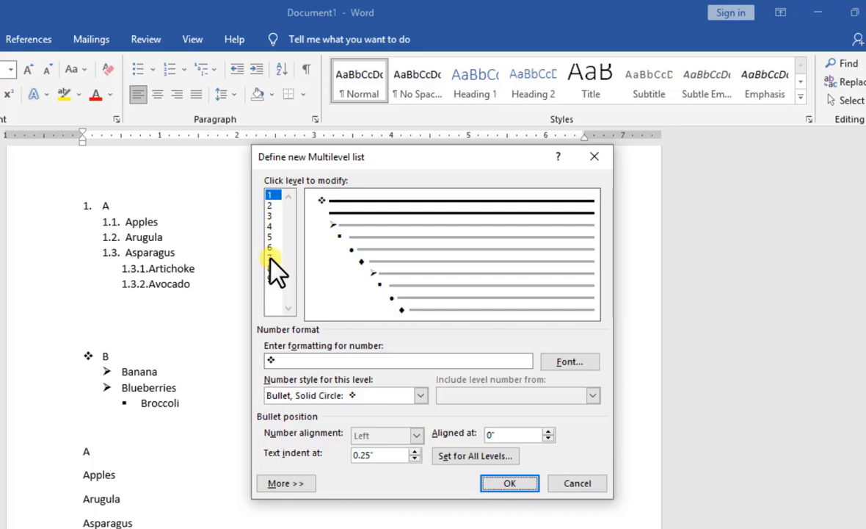
# Examine the bullet format and indents of the individual levels, from 1 through 9, in the new list definition.
pyautogui.click(273, 205)
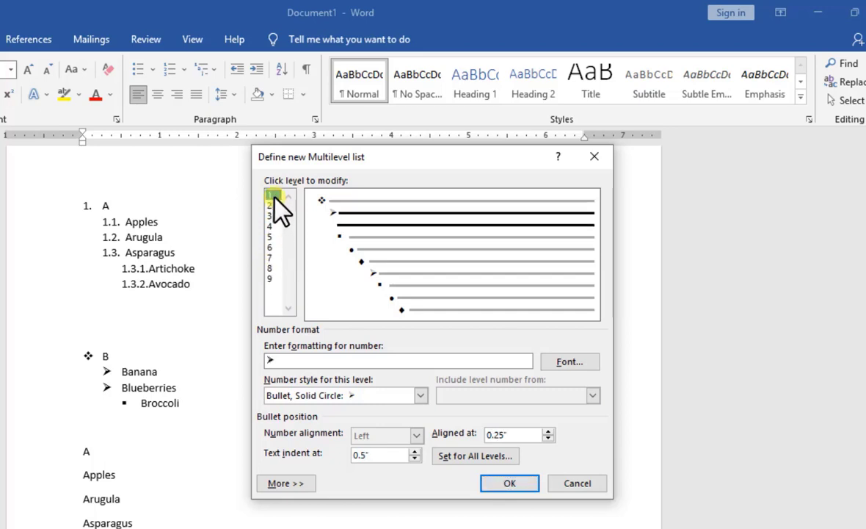
pyautogui.click(269, 195)
pyautogui.click(270, 205)
pyautogui.click(272, 216)
pyautogui.click(272, 226)
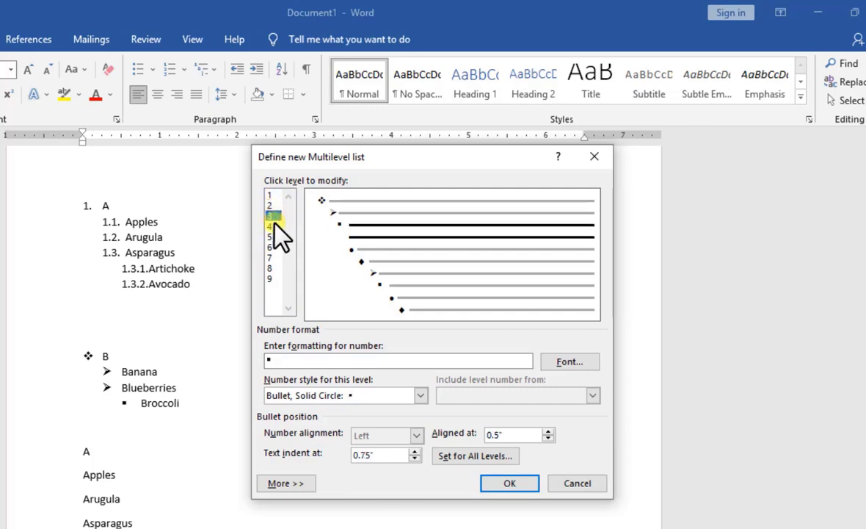
pyautogui.click(272, 237)
pyautogui.click(272, 248)
pyautogui.click(271, 258)
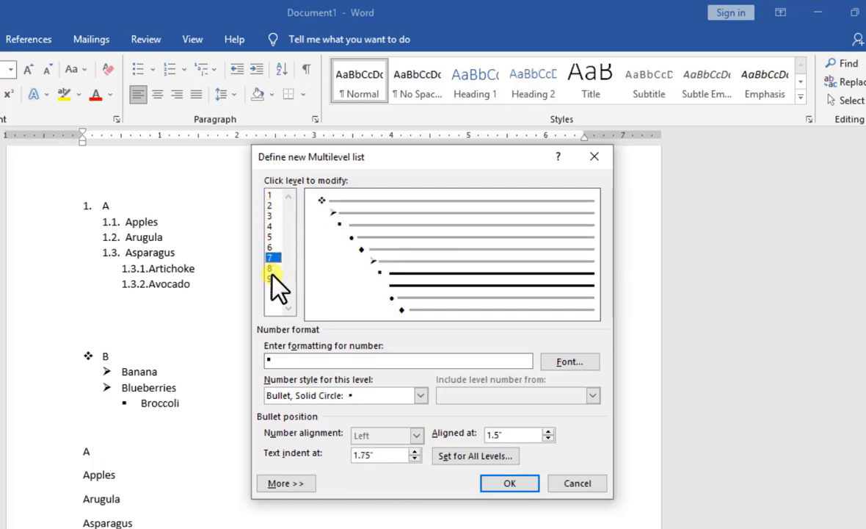
pyautogui.click(272, 279)
pyautogui.click(271, 266)
pyautogui.click(271, 247)
pyautogui.click(272, 237)
pyautogui.click(272, 226)
pyautogui.click(272, 215)
pyautogui.click(271, 206)
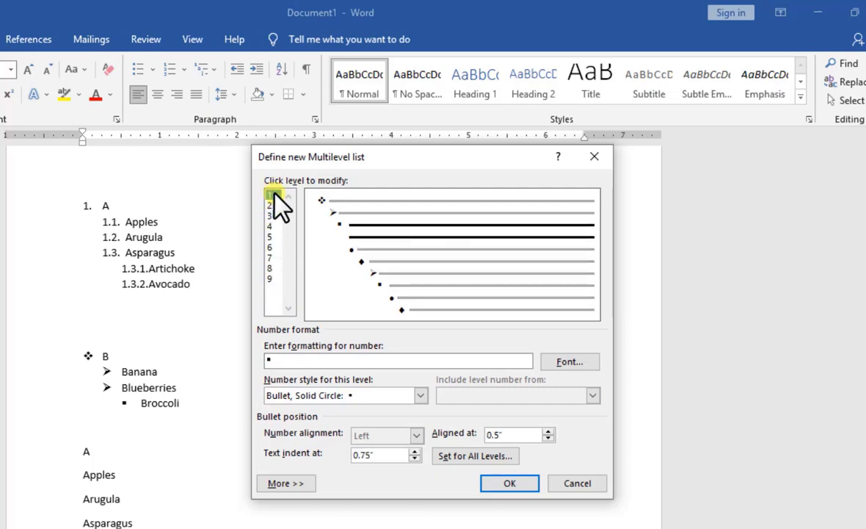
# Clear the bullet from level 1's number format and set its number style to 1, 2, 3, ….
pyautogui.click(272, 195)
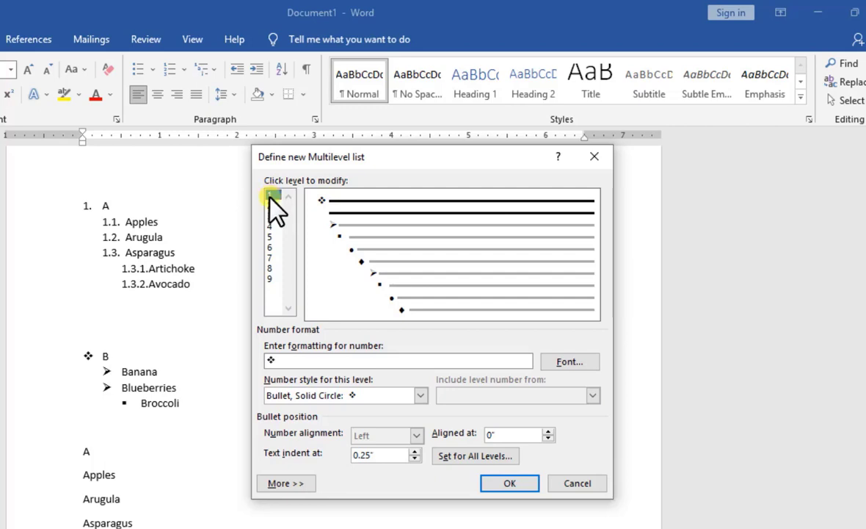
pyautogui.click(422, 360)
pyautogui.press('BackSpace')
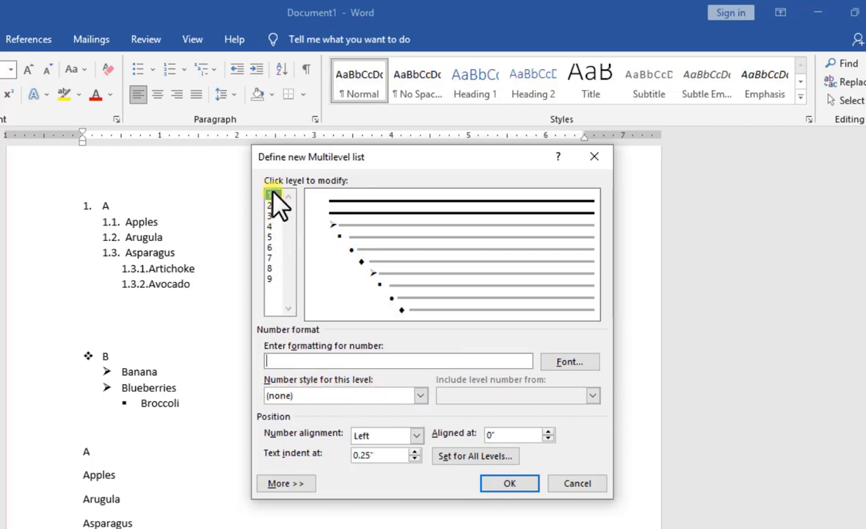
pyautogui.click(422, 395)
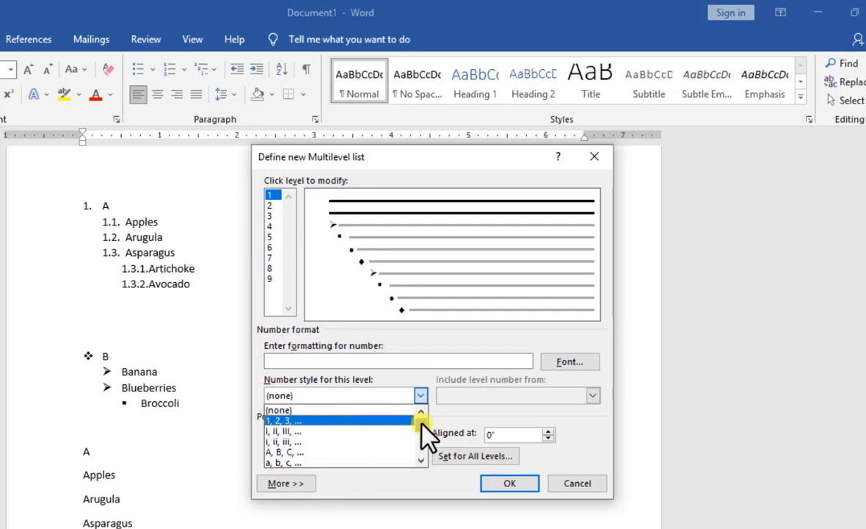
pyautogui.moveTo(421, 422); pyautogui.dragTo(424, 431)
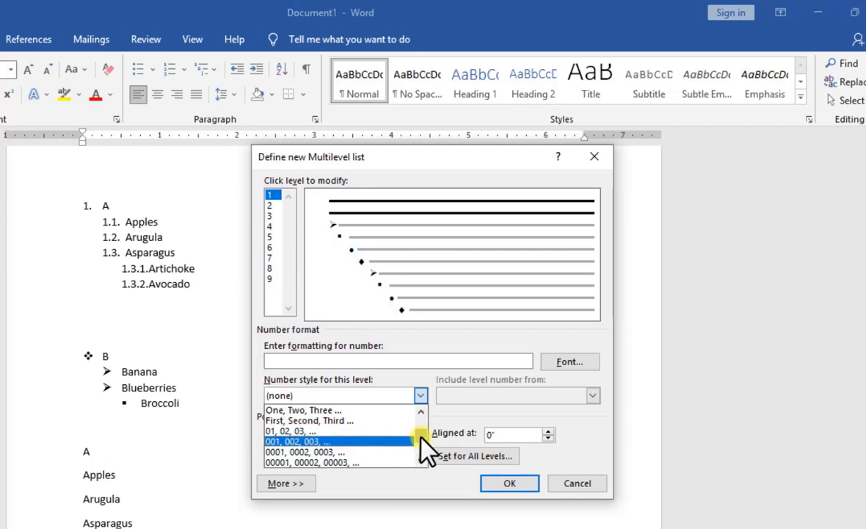
pyautogui.moveTo(421, 437); pyautogui.dragTo(422, 407)
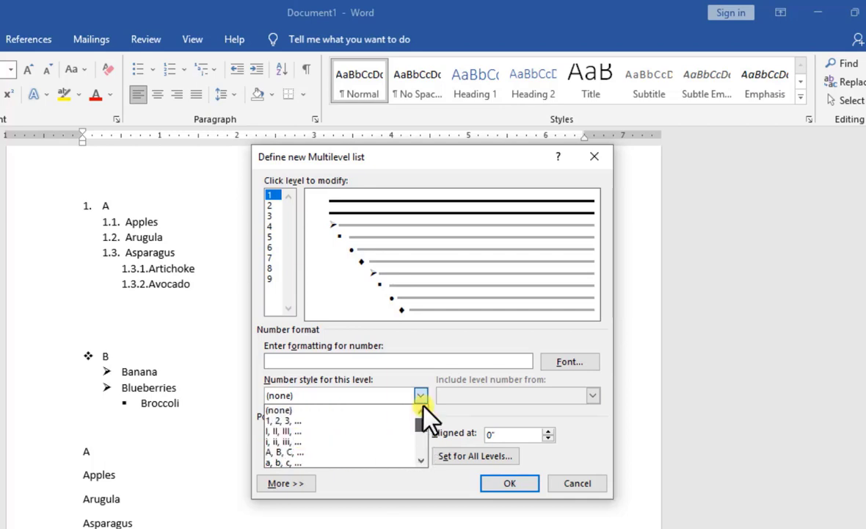
pyautogui.click(342, 422)
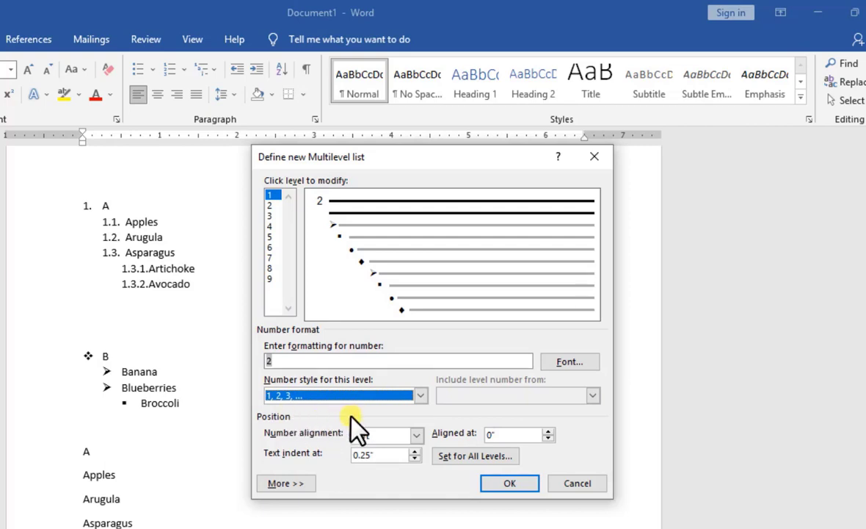
pyautogui.click(420, 395)
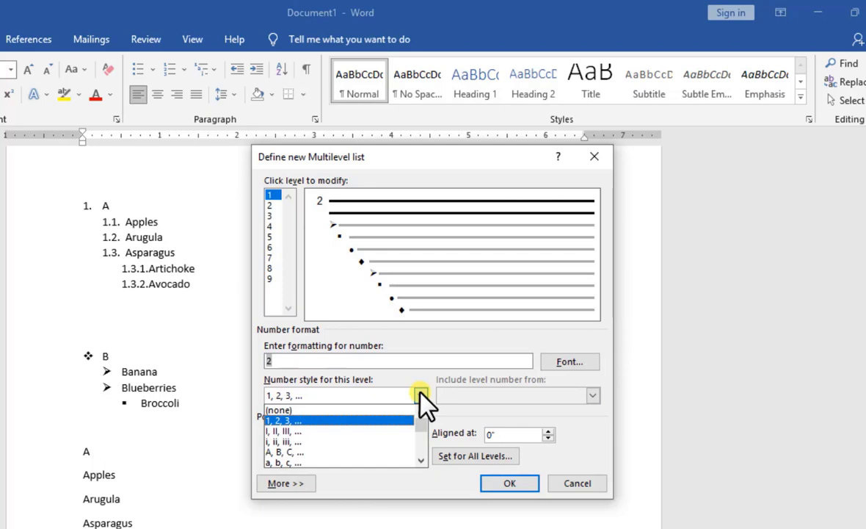
pyautogui.click(337, 424)
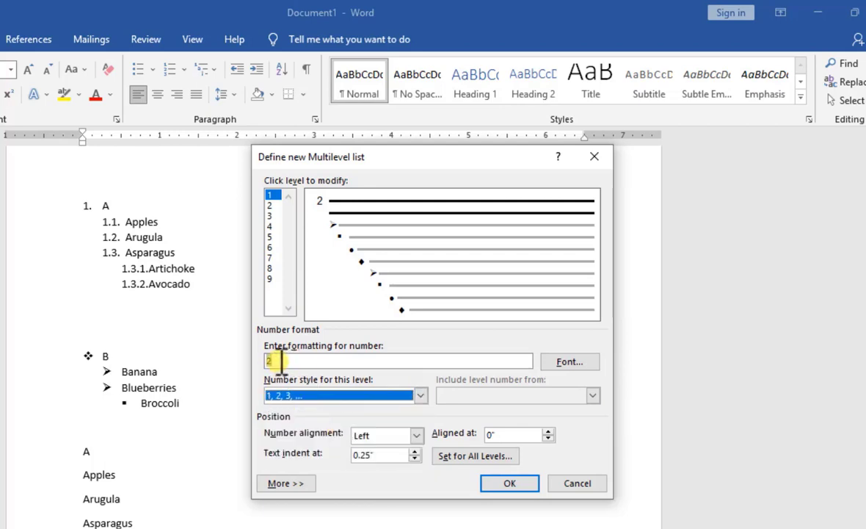
# Remove the arrow bullet from level 2 by setting its number style to (none).
pyautogui.click(271, 206)
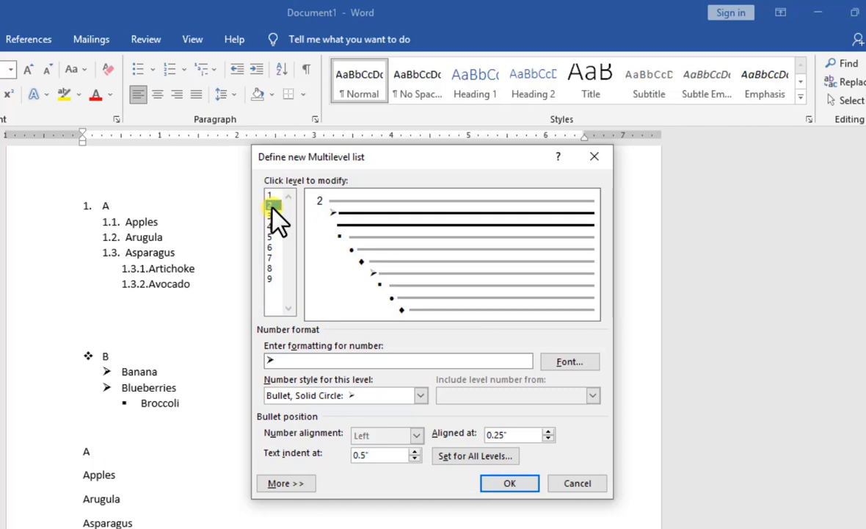
pyautogui.click(299, 362)
pyautogui.click(418, 396)
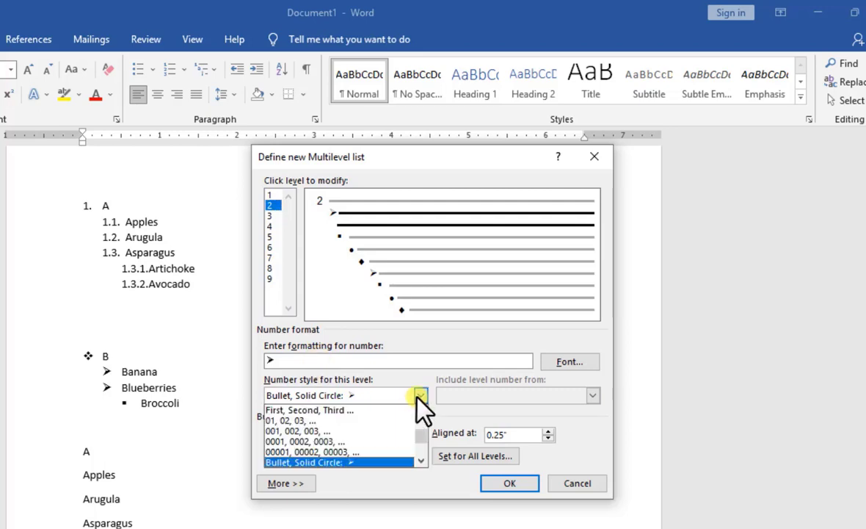
pyautogui.scroll(1, 345, 422)
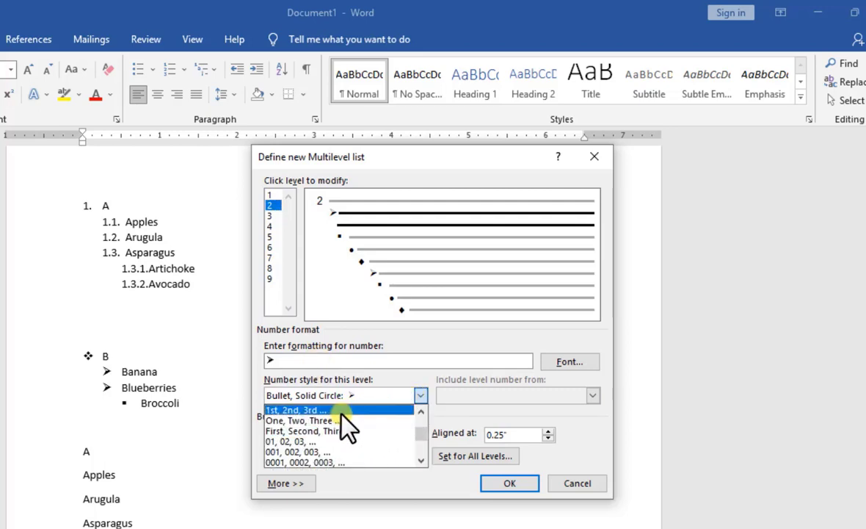
pyautogui.scroll(2, 344, 420)
pyautogui.click(335, 410)
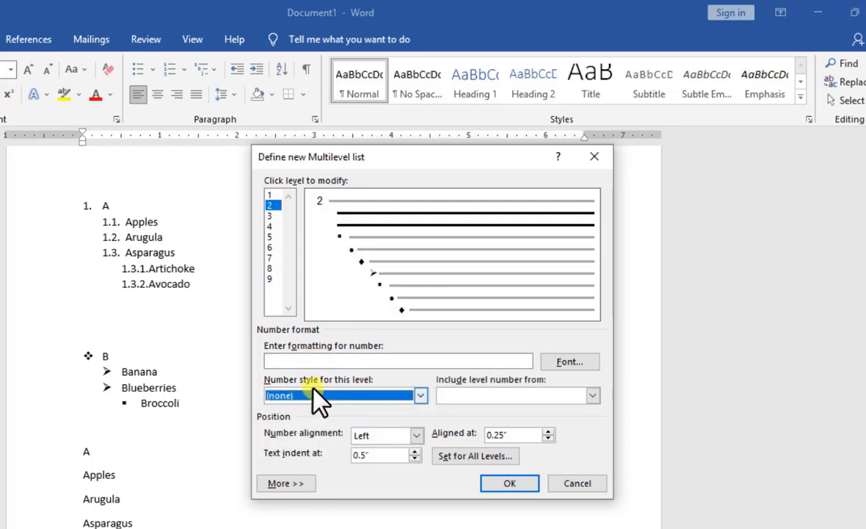
pyautogui.click(385, 361)
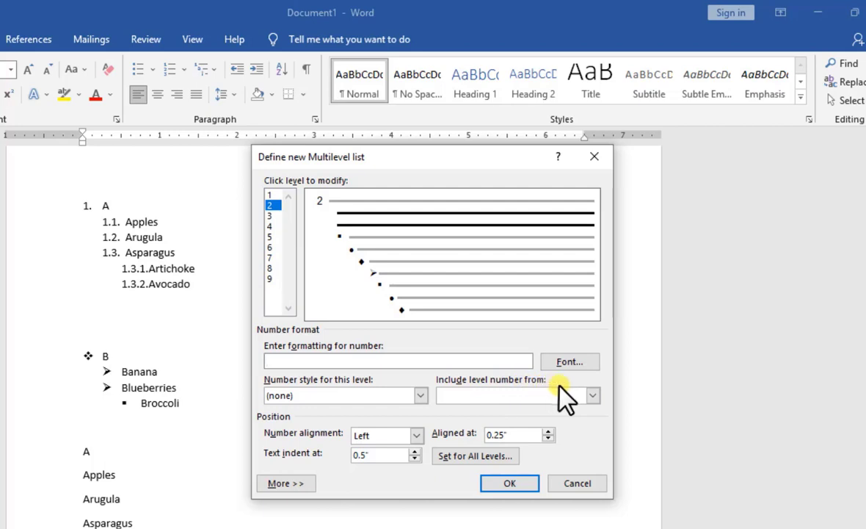
# Include the level number from Level 1 in level 2's number format.
pyautogui.click(271, 195)
pyautogui.click(275, 204)
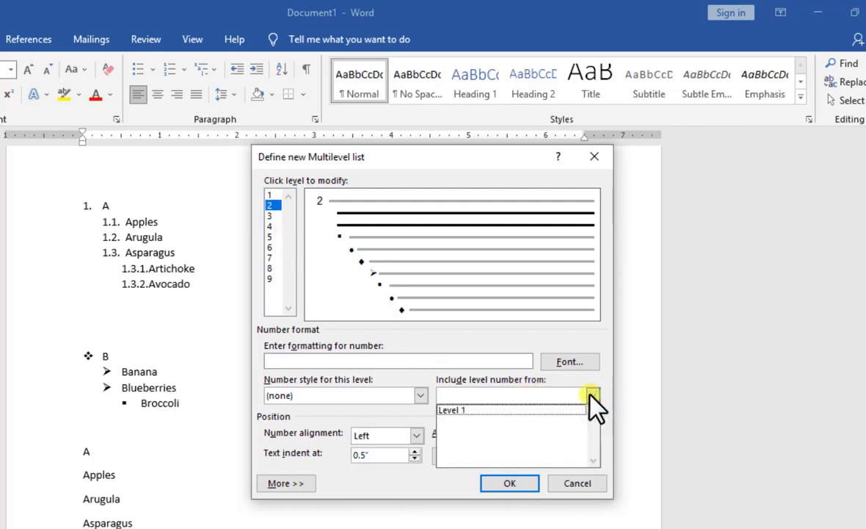
pyautogui.click(534, 409)
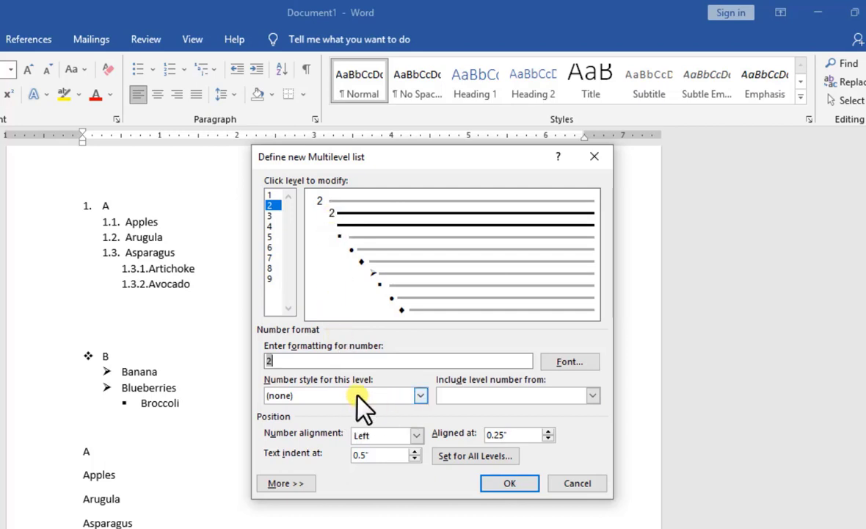
# Set the number style of level 2 to a, b, c, ….
pyautogui.click(420, 395)
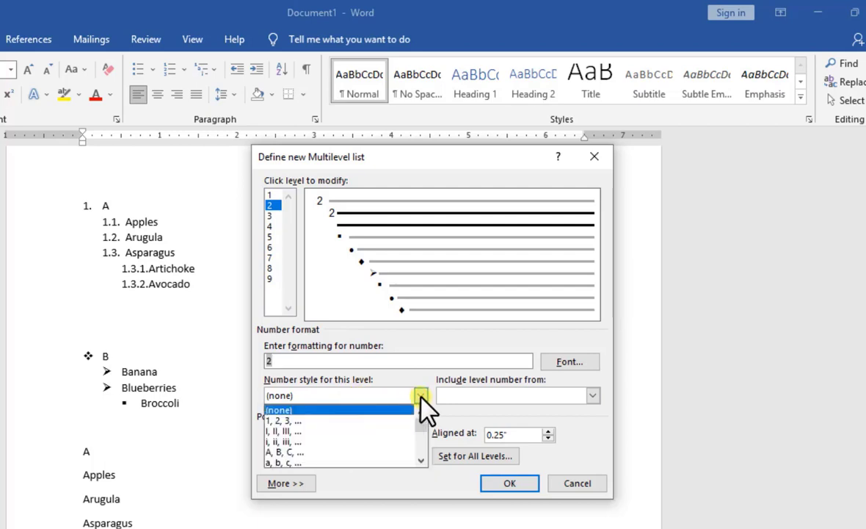
pyautogui.click(349, 462)
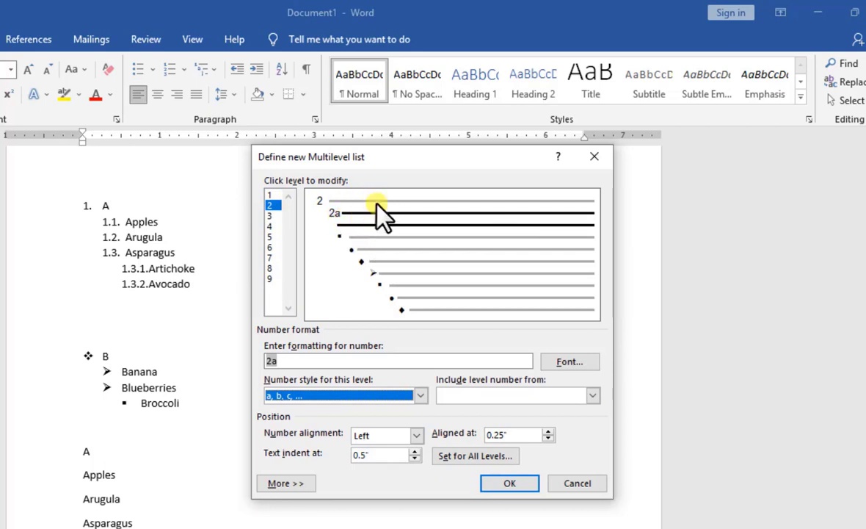
# Remove the square bullet from level 3 by setting its number style to (none).
pyautogui.click(272, 216)
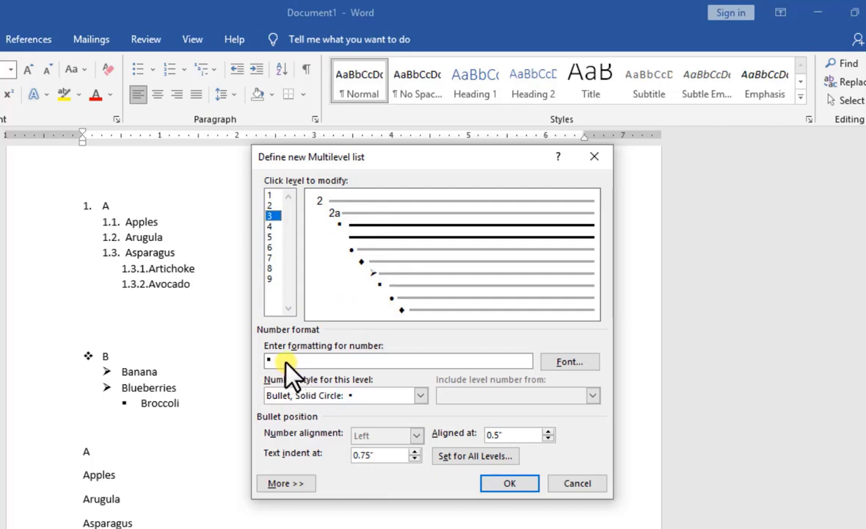
pyautogui.click(420, 396)
pyautogui.scroll(3, 352, 411)
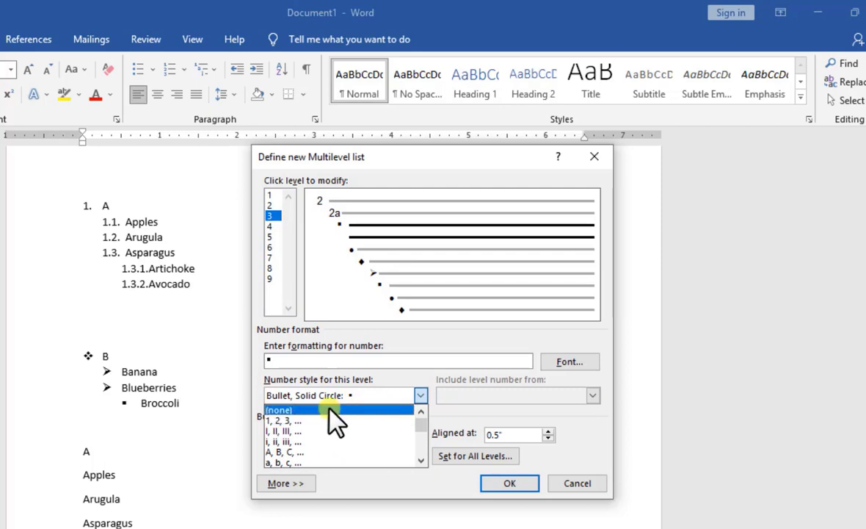
pyautogui.click(328, 409)
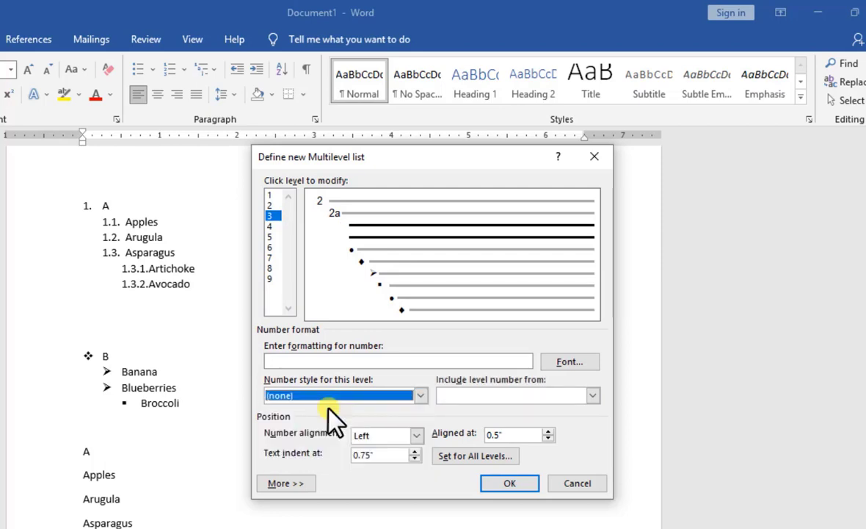
# Include the level numbers from Level 1 and Level 2 in level 3's number format.
pyautogui.click(591, 395)
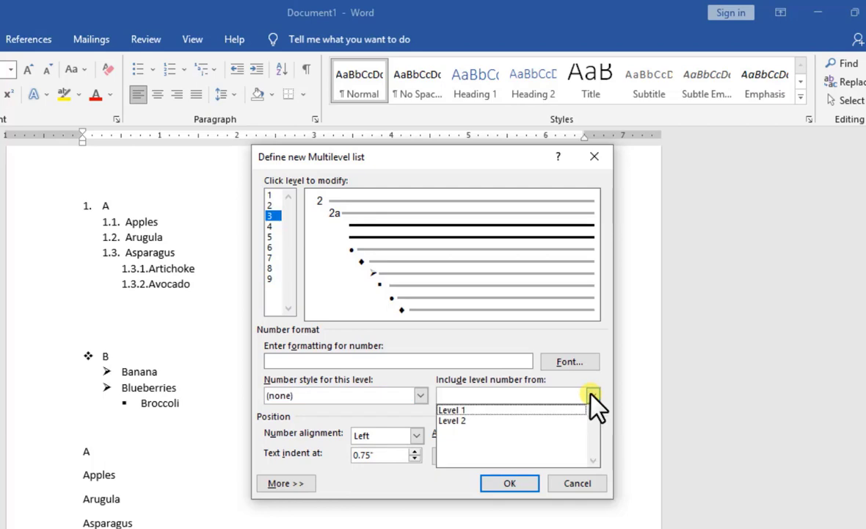
pyautogui.click(537, 412)
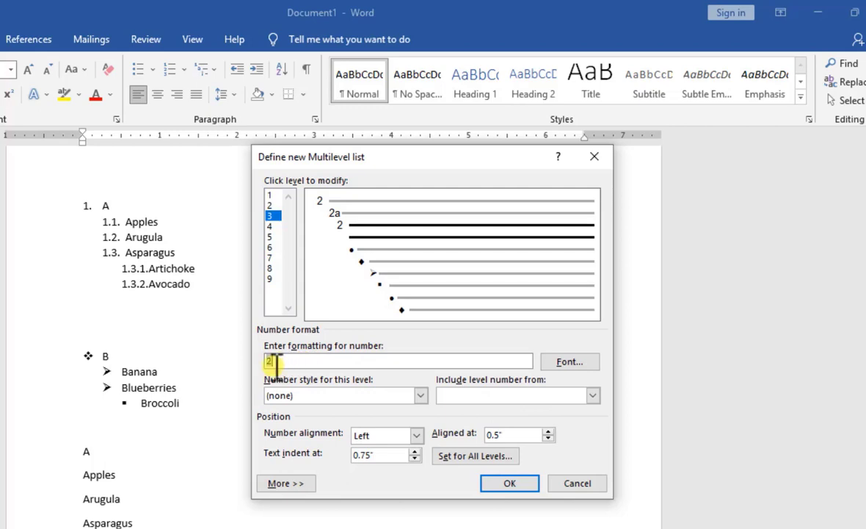
pyautogui.click(592, 395)
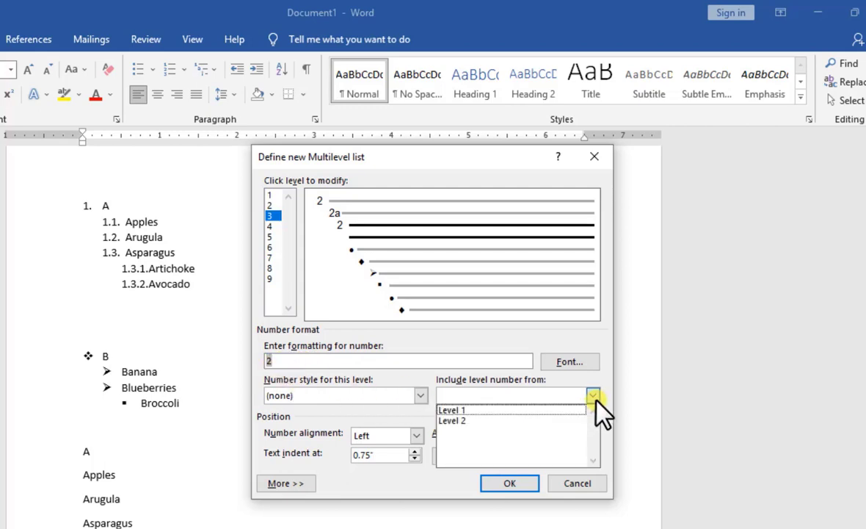
pyautogui.click(542, 420)
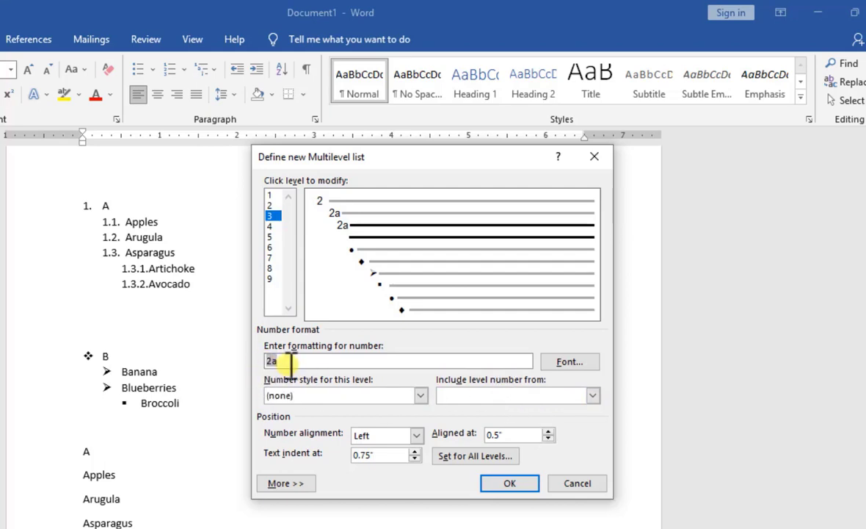
# Set level 3's number style to i, ii, iii, … and apply the new multilevel list definition.
pyautogui.click(421, 396)
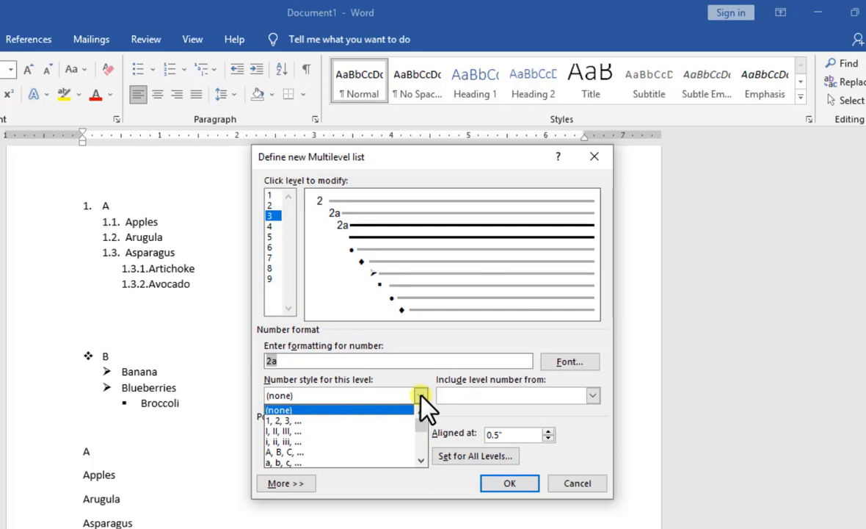
pyautogui.click(342, 441)
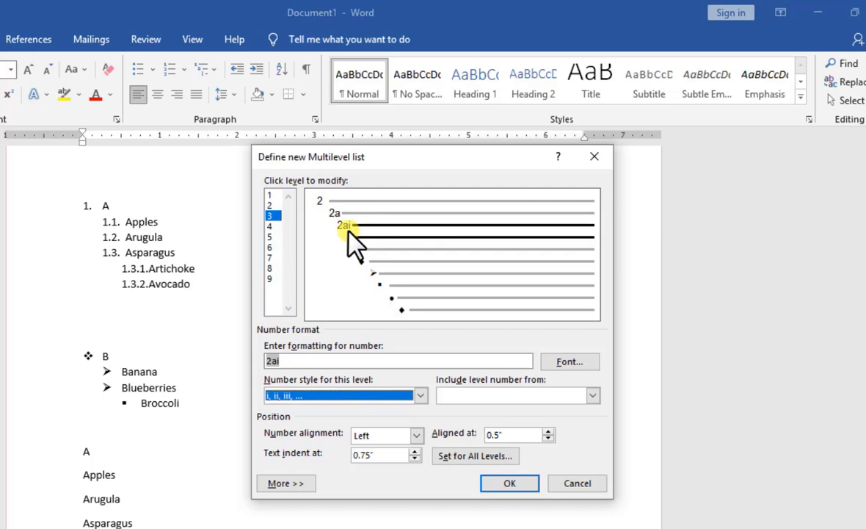
pyautogui.click(511, 485)
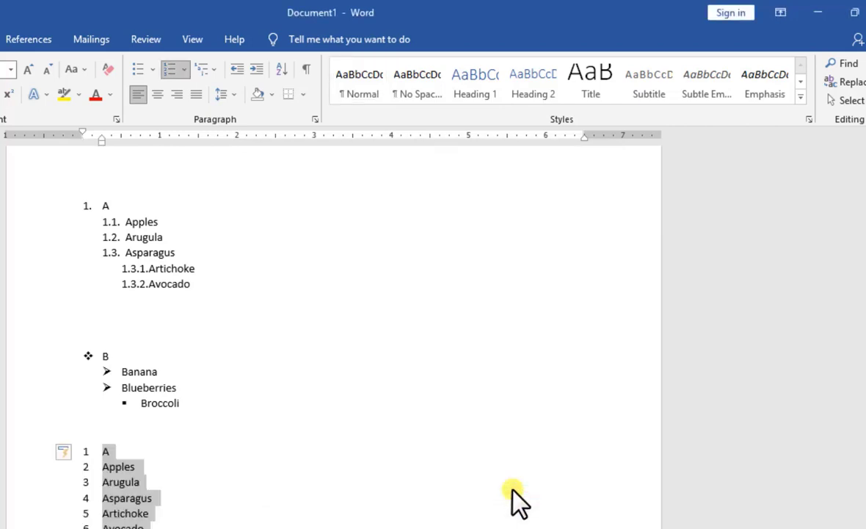
# Demote Apples, Arugula and Asparagus in the newly numbered list to the second level.
pyautogui.scroll(-3, 167, 414)
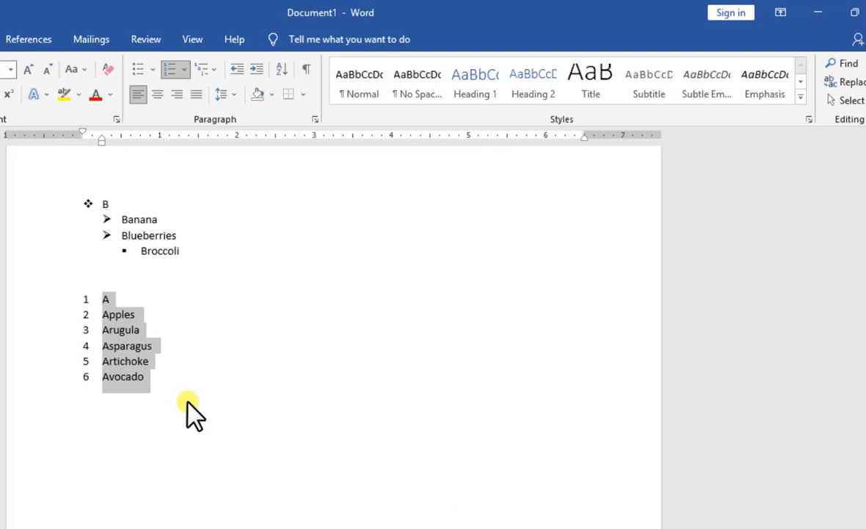
pyautogui.click(129, 345)
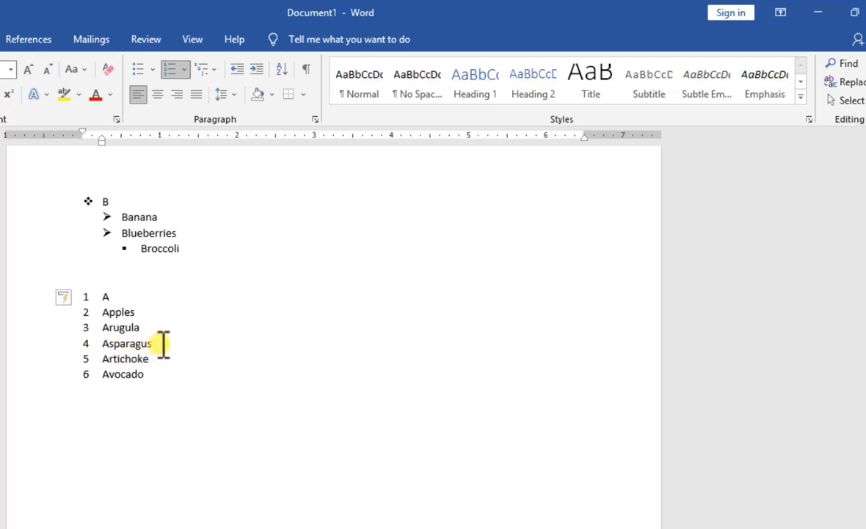
pyautogui.moveTo(153, 342); pyautogui.dragTo(103, 311)
pyautogui.click(117, 374)
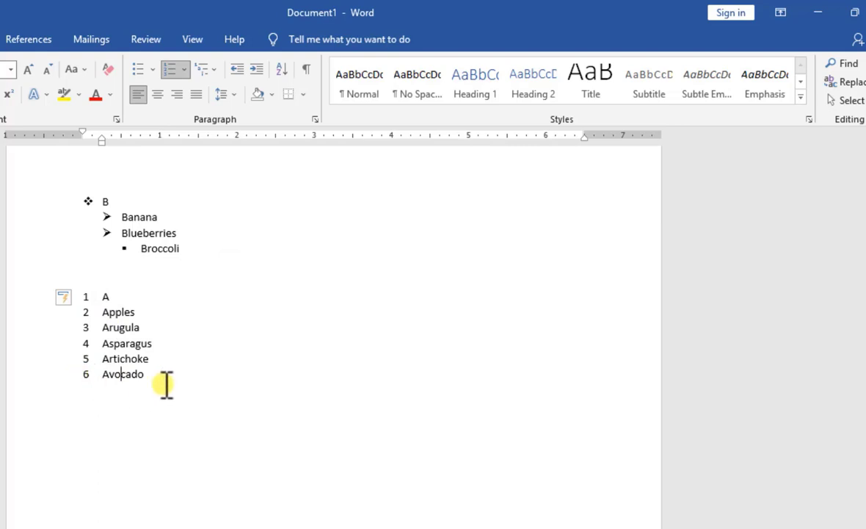
pyautogui.moveTo(166, 383); pyautogui.dragTo(91, 359)
pyautogui.click(103, 376)
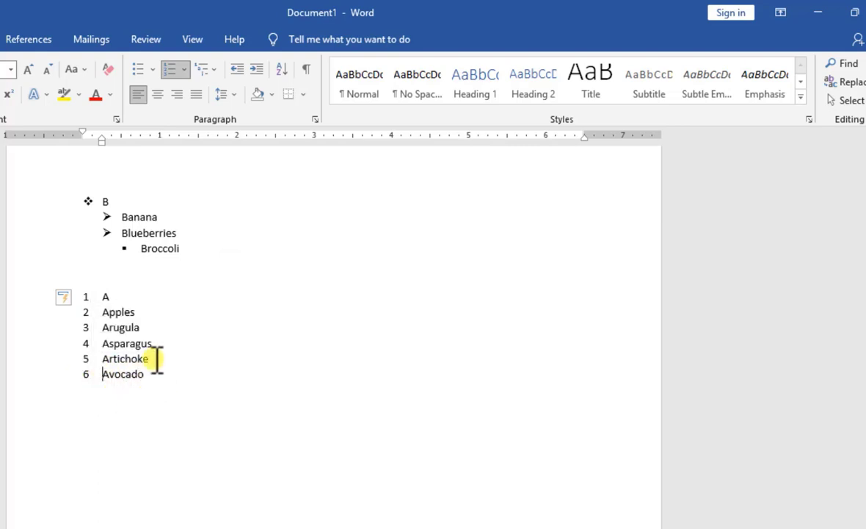
pyautogui.moveTo(159, 344); pyautogui.dragTo(107, 314)
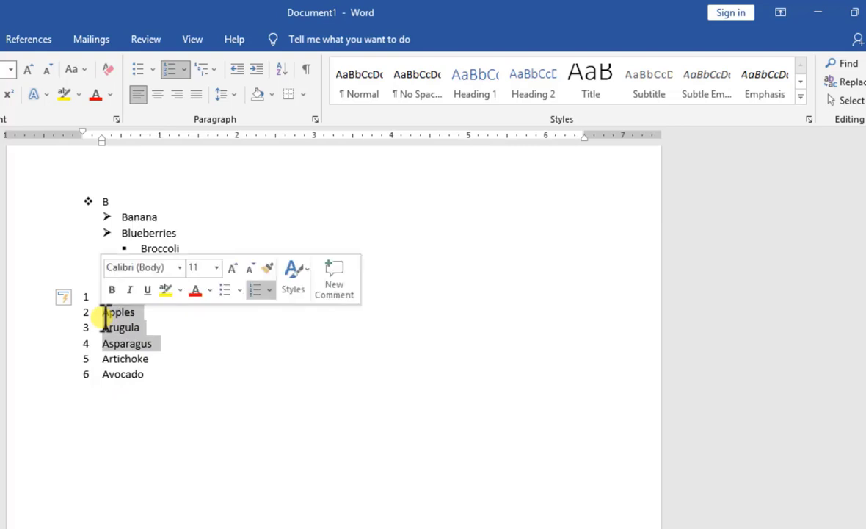
pyautogui.click(257, 70)
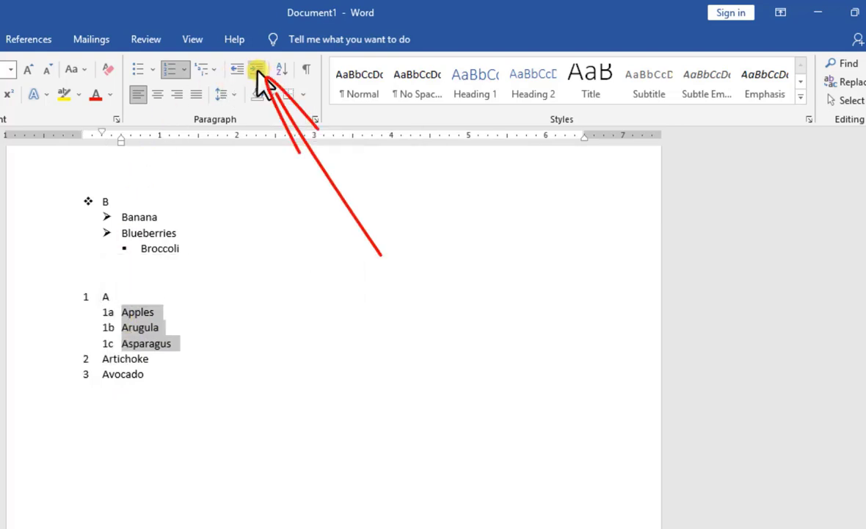
# Demote Artichoke and Avocado by two levels so they become third-level items under Asparagus.
pyautogui.click(133, 359)
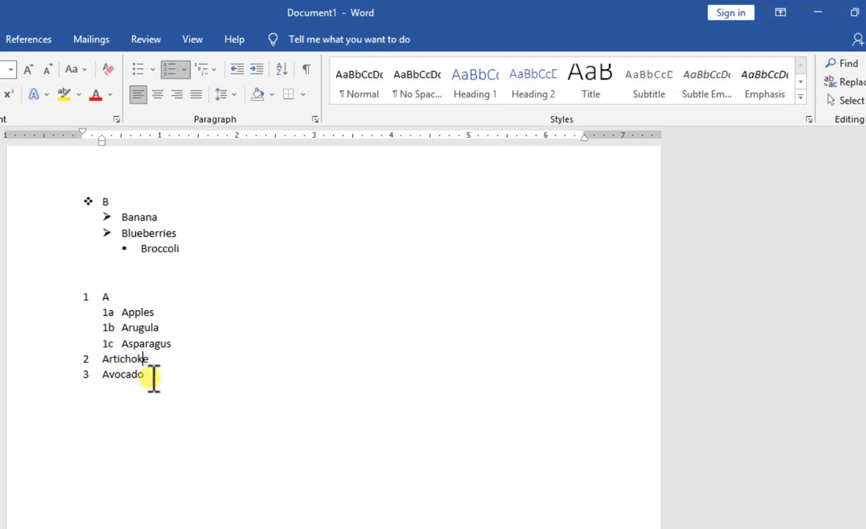
pyautogui.moveTo(153, 377); pyautogui.dragTo(77, 360)
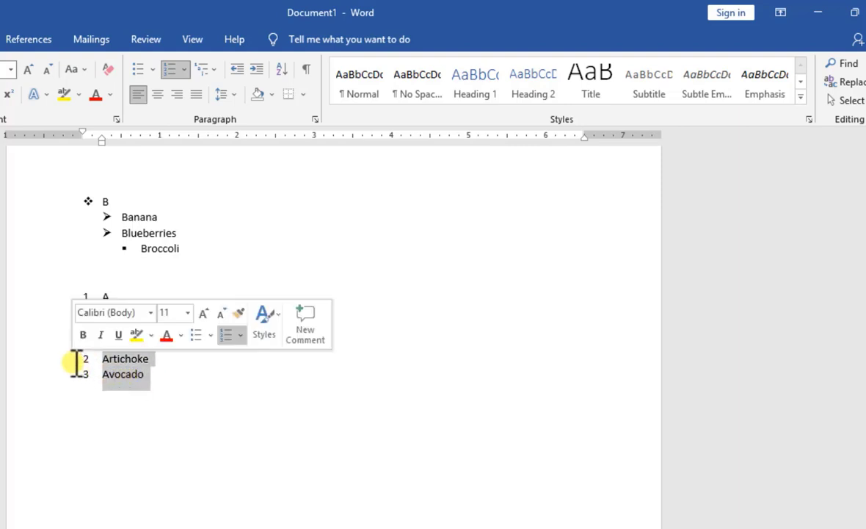
pyautogui.click(259, 67)
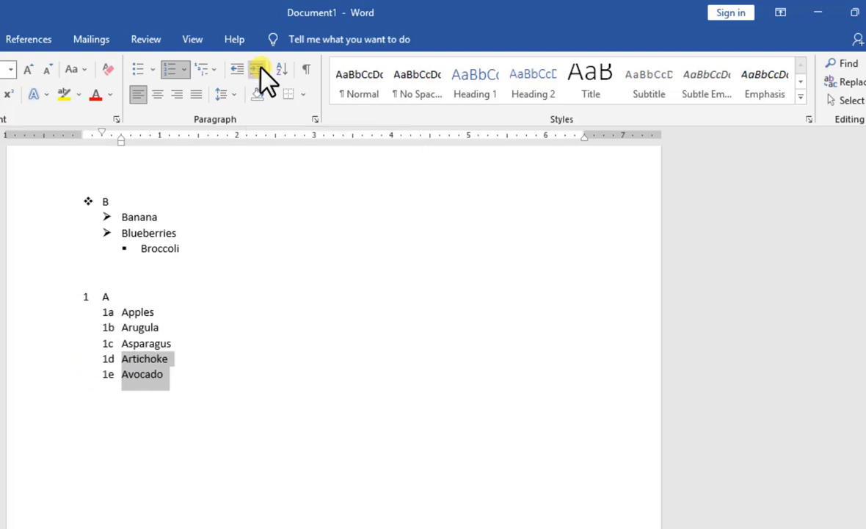
pyautogui.click(261, 67)
pyautogui.click(197, 360)
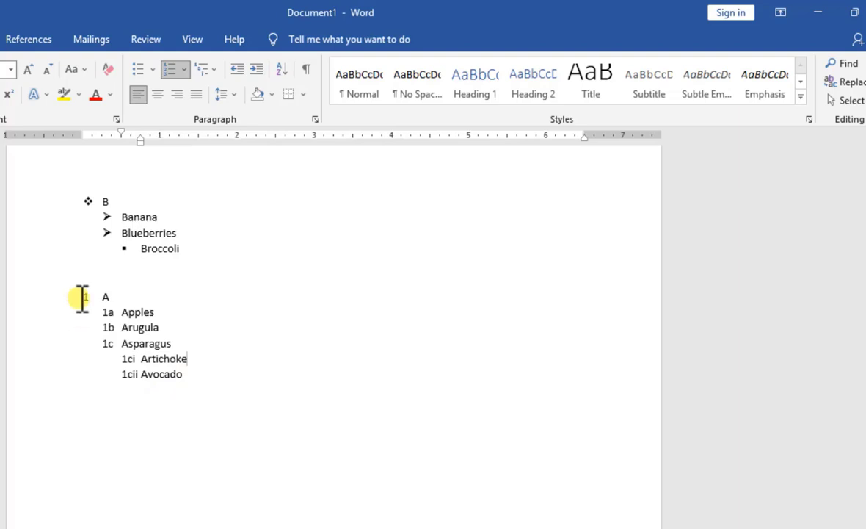
# Examine the numbering of the first-, second- and third-level items in the custom list.
pyautogui.moveTo(81, 297); pyautogui.dragTo(111, 298)
pyautogui.click(112, 299)
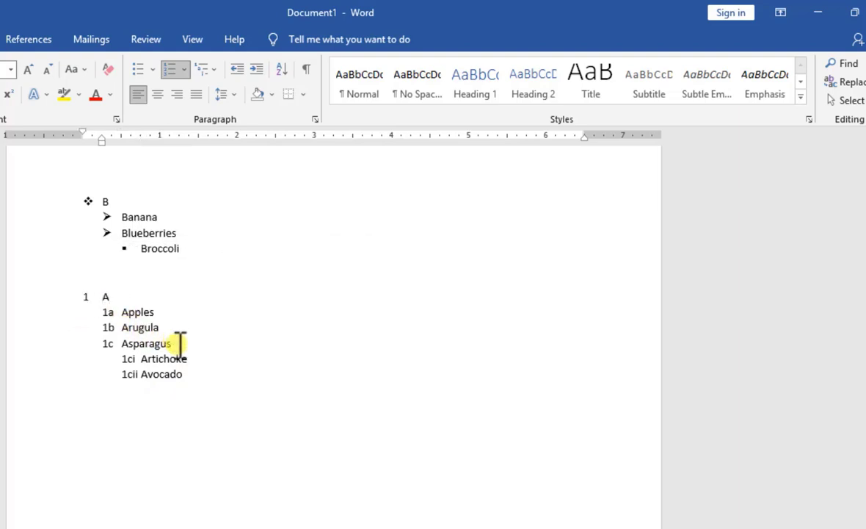
pyautogui.moveTo(179, 344); pyautogui.dragTo(100, 310)
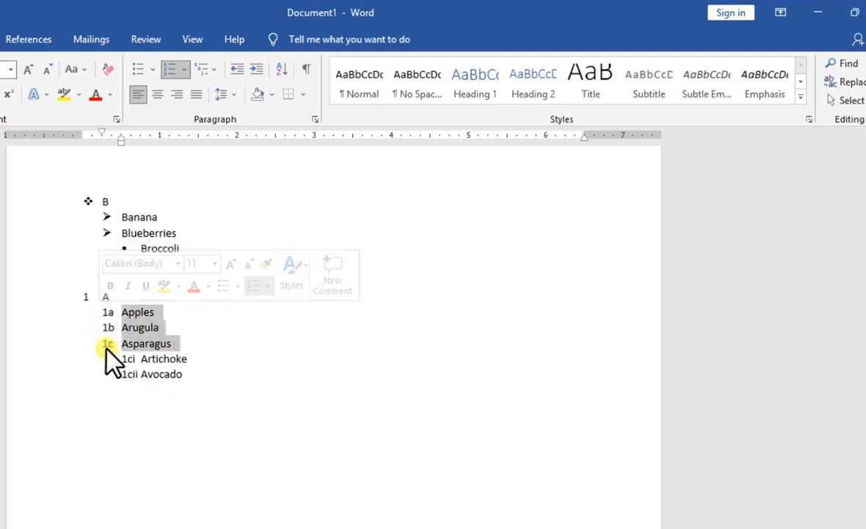
pyautogui.click(201, 395)
pyautogui.moveTo(160, 376); pyautogui.dragTo(120, 360)
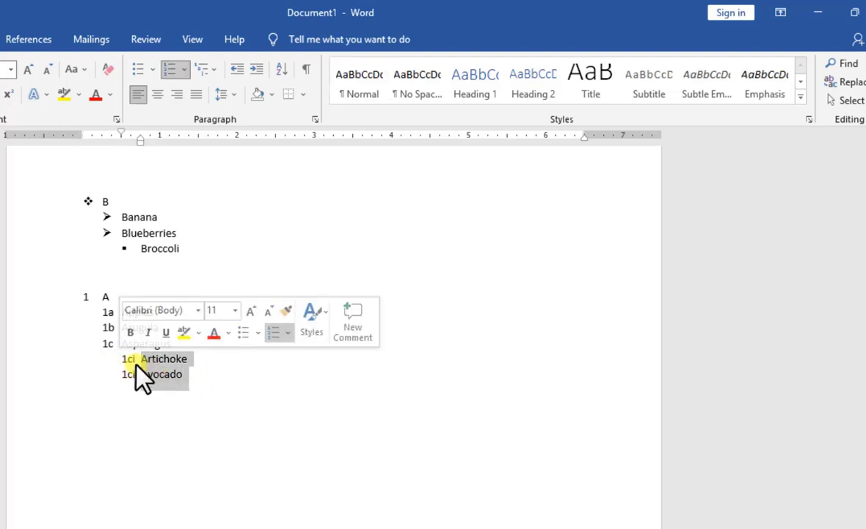
pyautogui.click(136, 359)
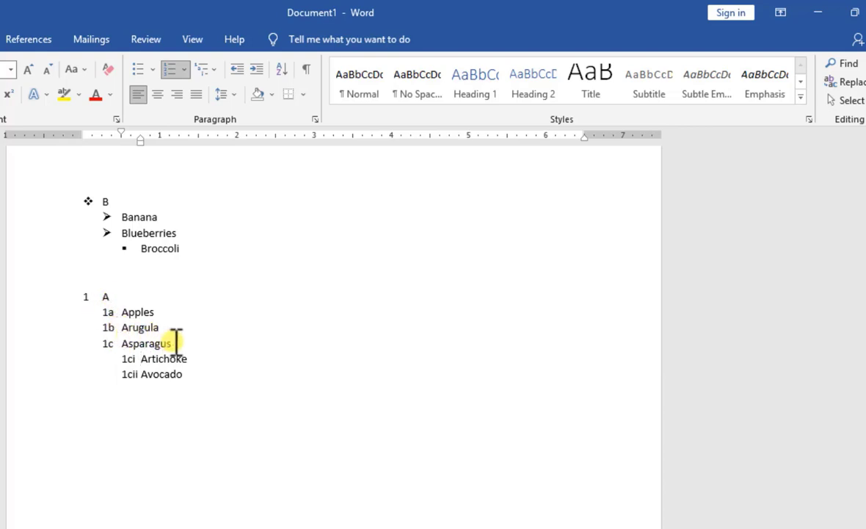
pyautogui.hotkey('ctrl', 'z')
pyautogui.hotkey('ctrl', 'z')
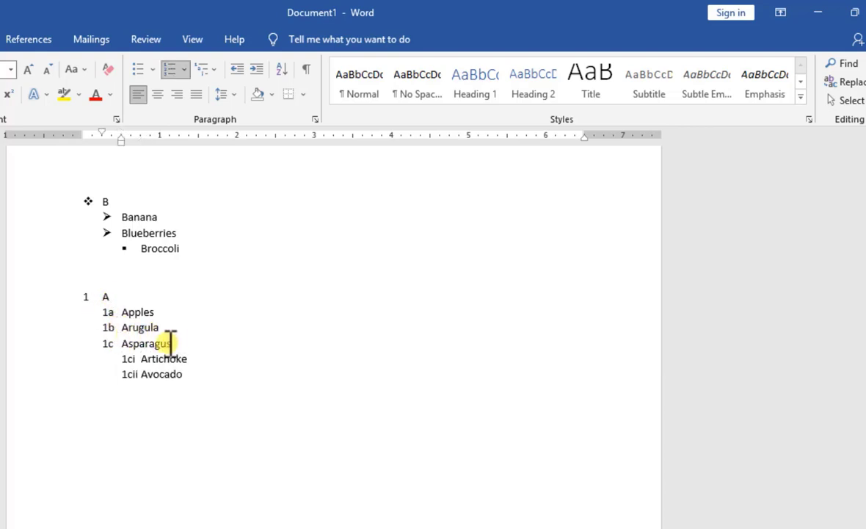
# Add a second-level item "Tell" after Asparagus, followed by an empty item at the same level.
pyautogui.click(185, 343)
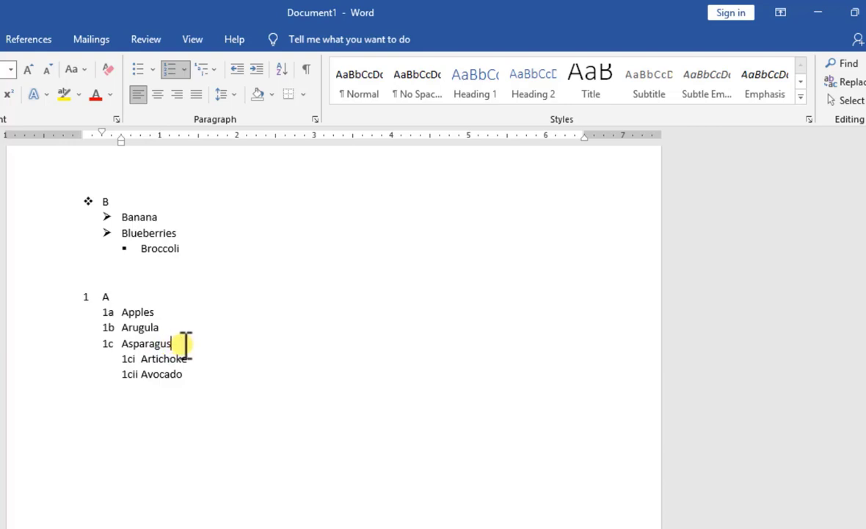
pyautogui.press('Return')
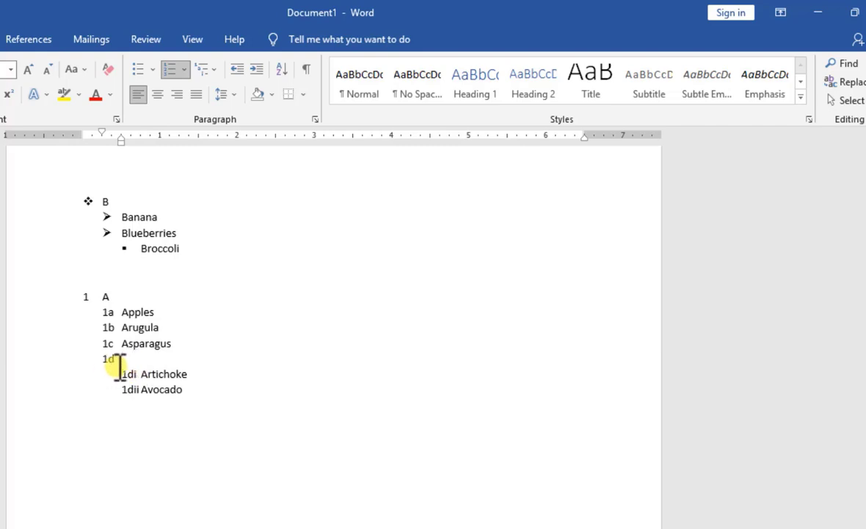
pyautogui.write('ell')
pyautogui.press('Return')
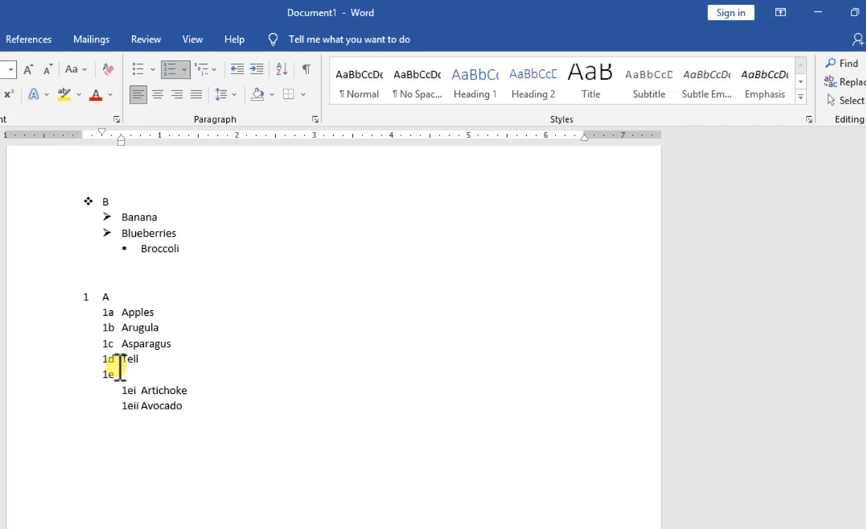
# Add third-level items "Likp" and "Didodd" after Avocado, followed by an empty item.
pyautogui.click(194, 408)
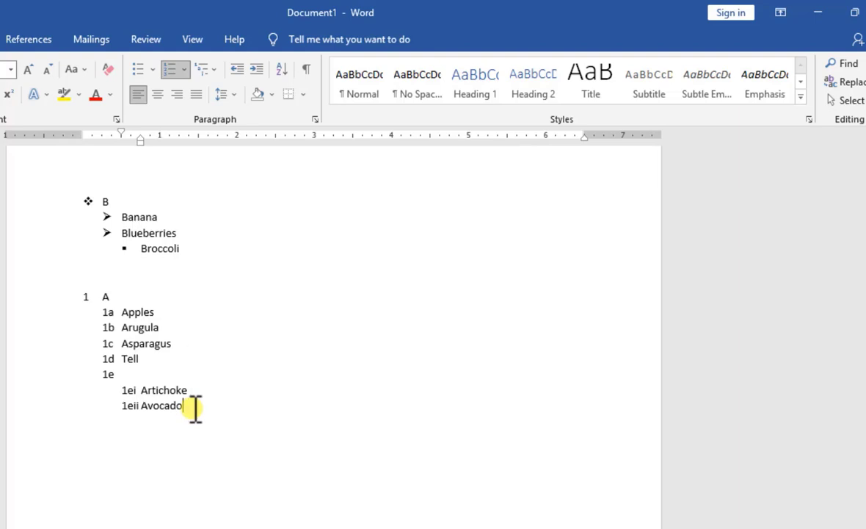
pyautogui.press('Return')
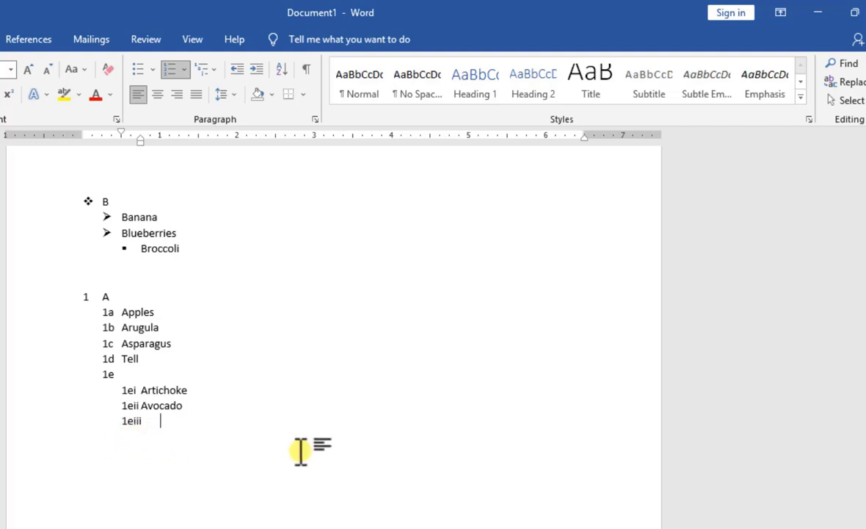
pyautogui.write('likp')
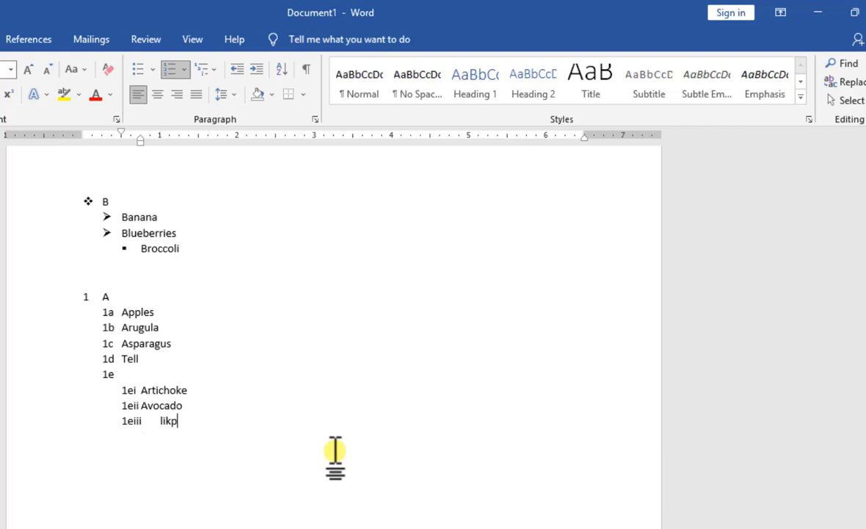
pyautogui.press('Return')
pyautogui.write('didodd')
pyautogui.press('Return')
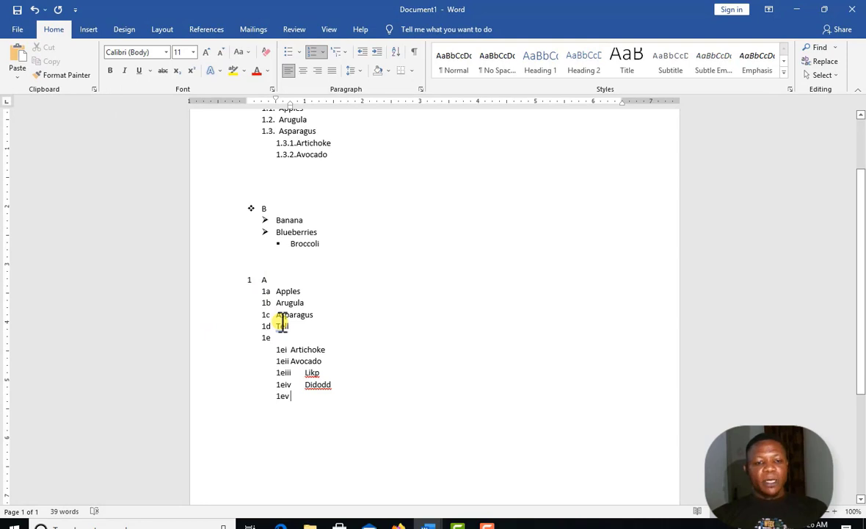
pyautogui.click(339, 348)
pyautogui.scroll(2, 332, 379)
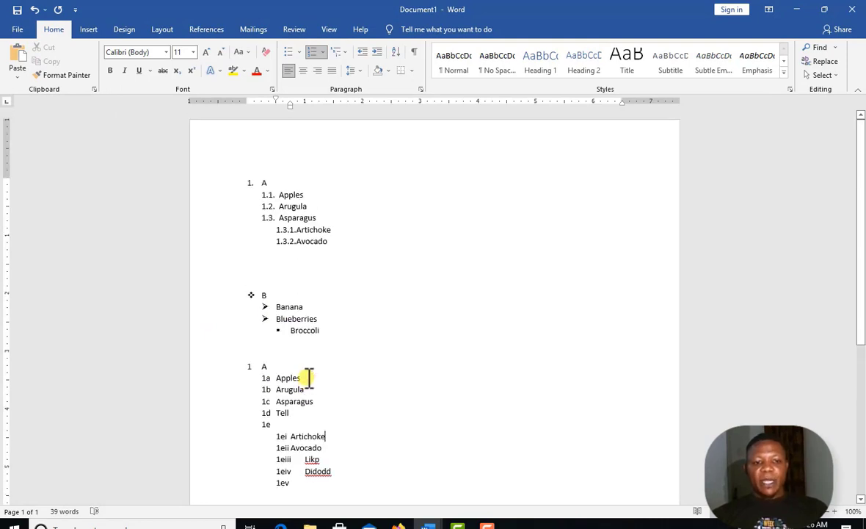
# Review the numbering and bullets of the three multilevel lists in the document.
pyautogui.scroll(-5, 324, 308)
pyautogui.scroll(4, 323, 309)
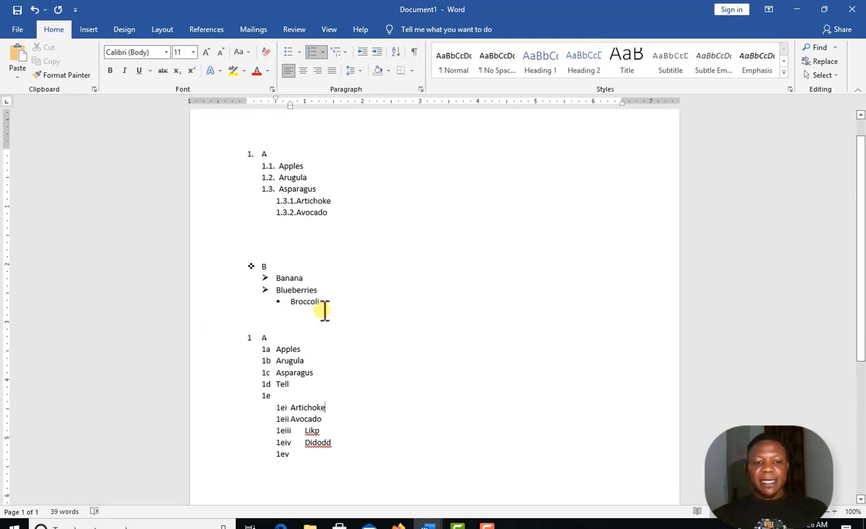
pyautogui.scroll(-1, 324, 309)
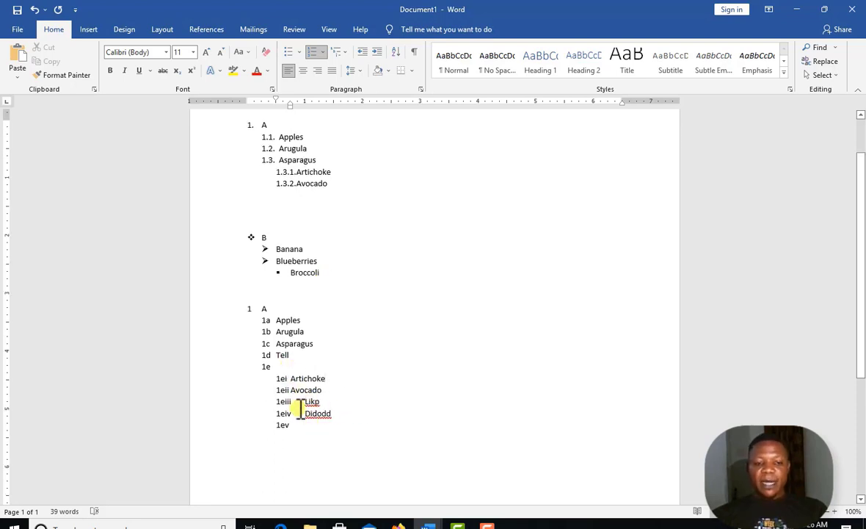
pyautogui.scroll(2, 329, 403)
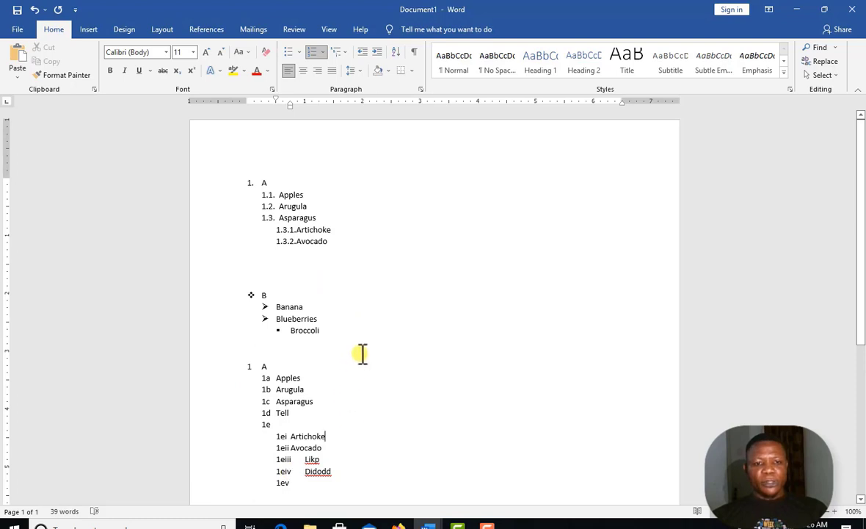
pyautogui.scroll(-1, 360, 294)
pyautogui.scroll(-2, 316, 428)
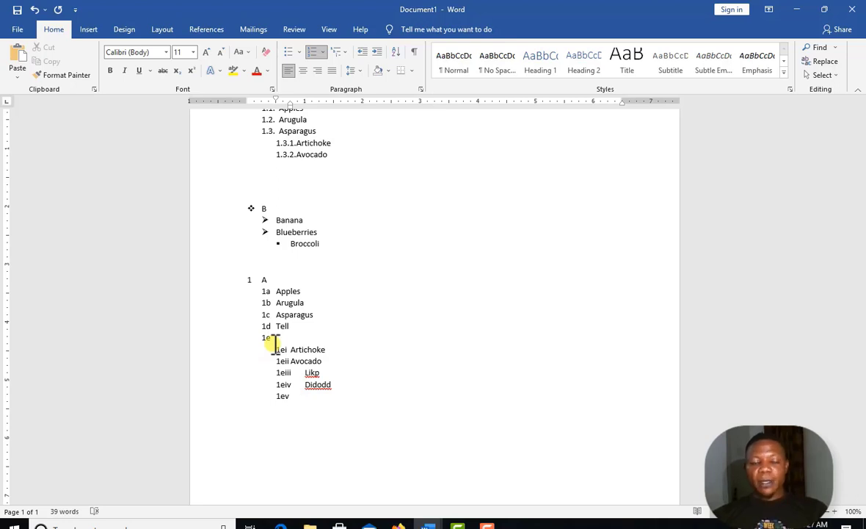
pyautogui.scroll(3, 273, 343)
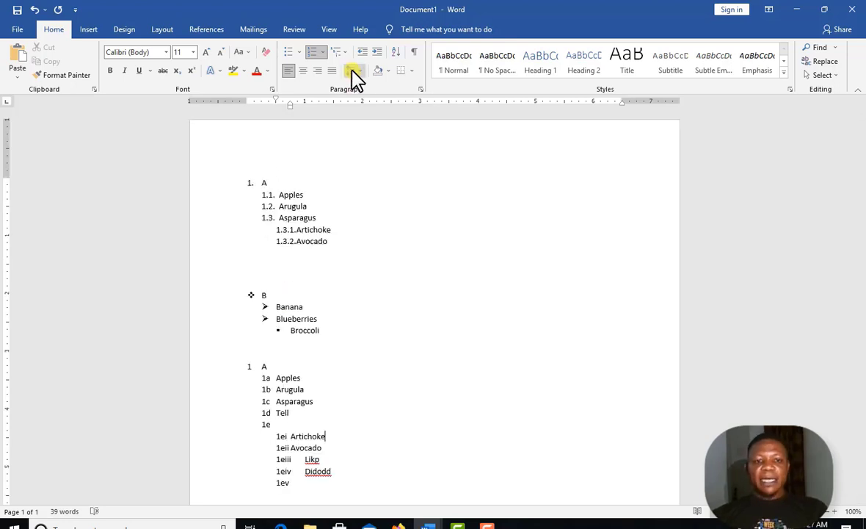
# Begin defining a new list style for the custom A list and name it "Ola".
pyautogui.click(340, 51)
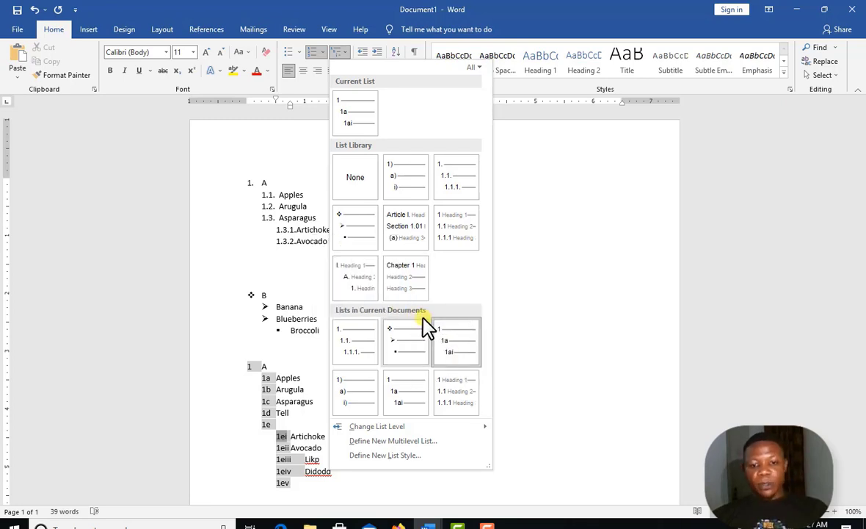
pyautogui.click(390, 456)
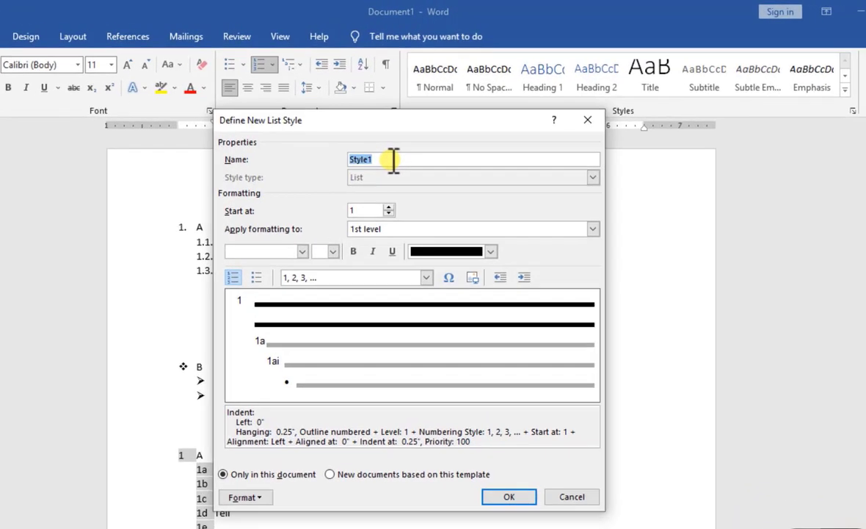
pyautogui.write('Ola')
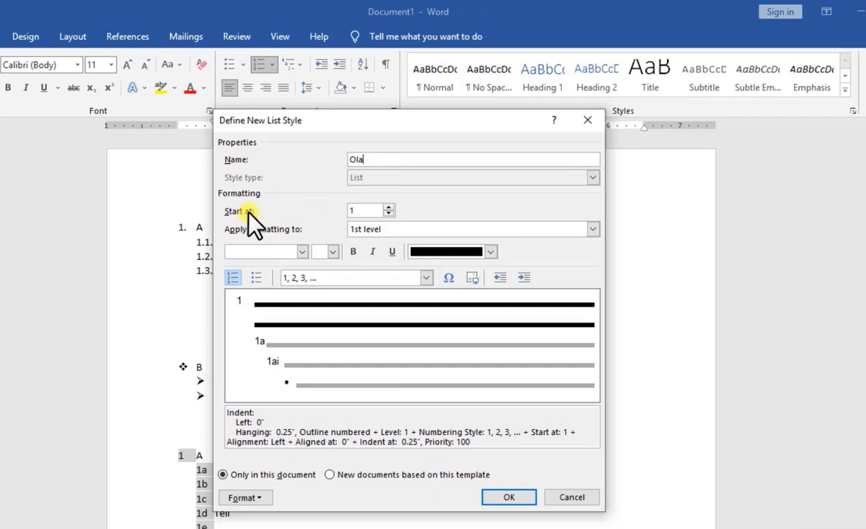
# Try other start values and the 2nd level as formatting target, returning to a start value of 1 and the 1st level.
pyautogui.click(387, 207)
pyautogui.click(387, 207)
pyautogui.click(388, 214)
pyautogui.click(388, 215)
pyautogui.click(594, 229)
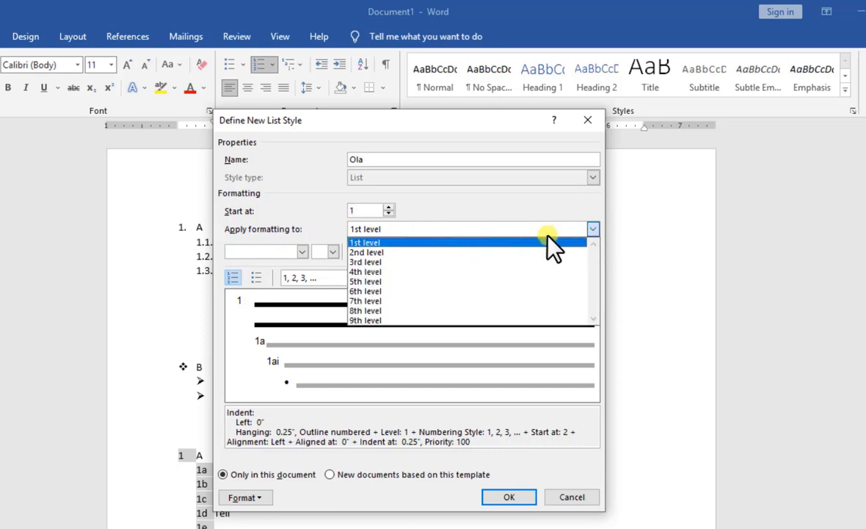
pyautogui.click(386, 252)
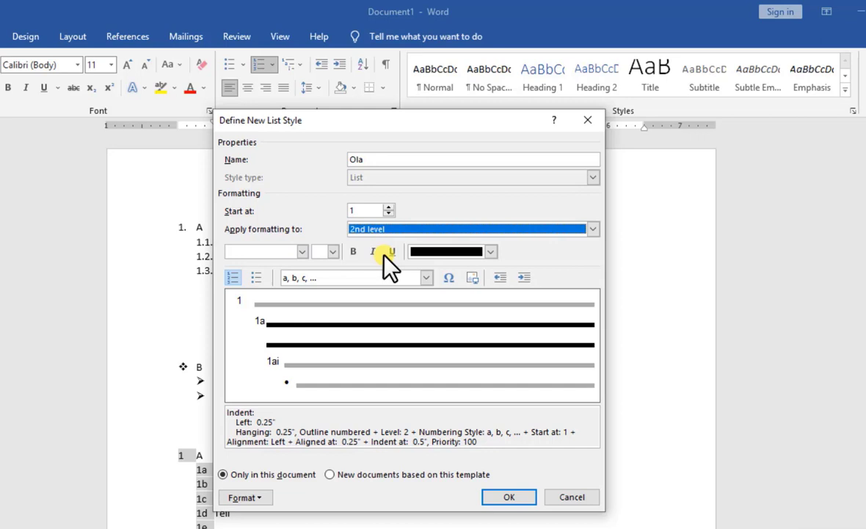
pyautogui.click(594, 229)
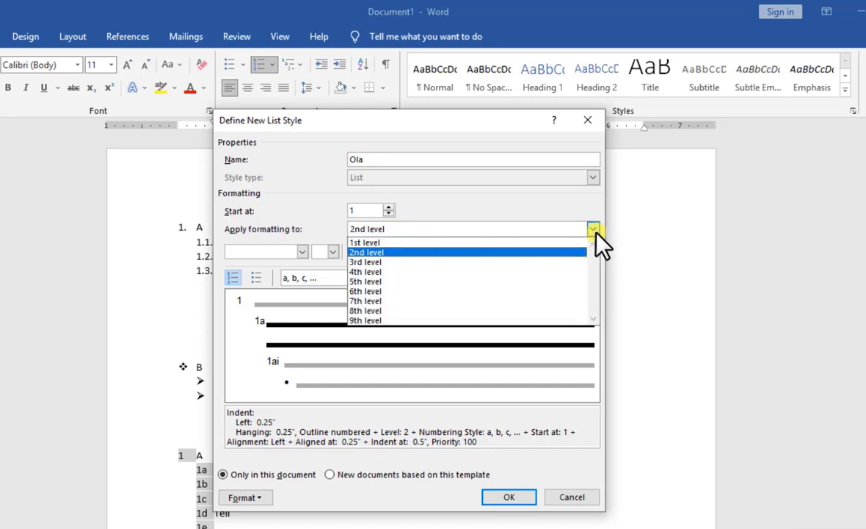
pyautogui.click(387, 242)
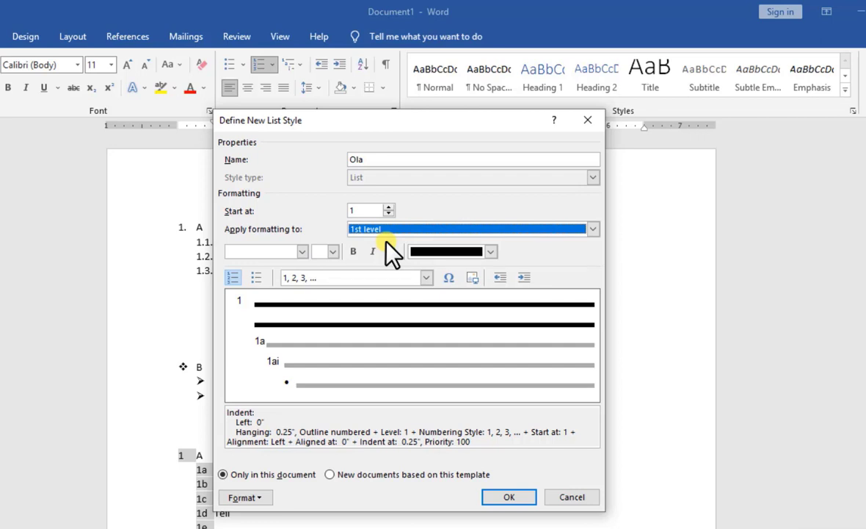
# Format the 1st-level numbers of the list style in green Accent 6, Berlin Sans FB Demi, size 18.
pyautogui.click(489, 252)
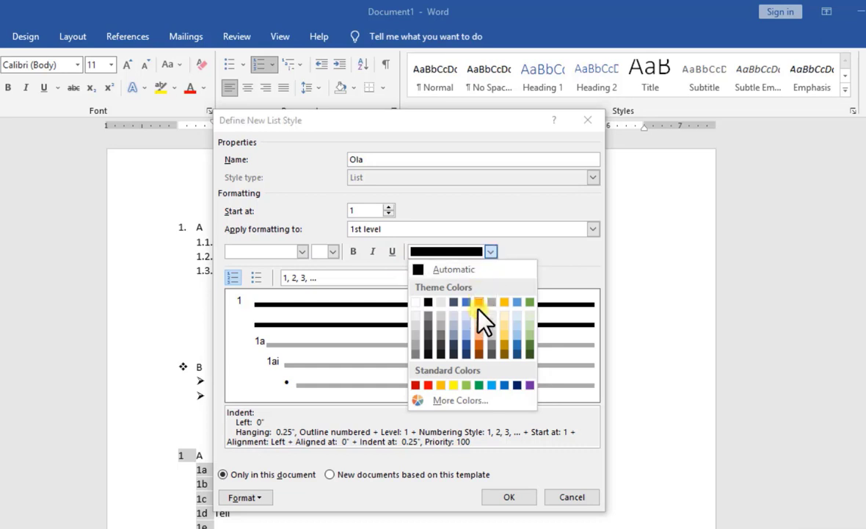
pyautogui.click(530, 301)
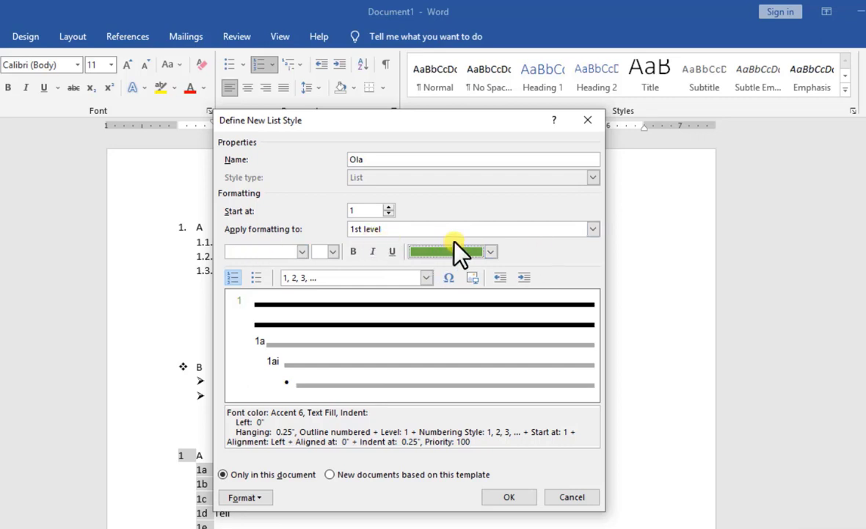
pyautogui.click(303, 252)
pyautogui.scroll(-1, 329, 348)
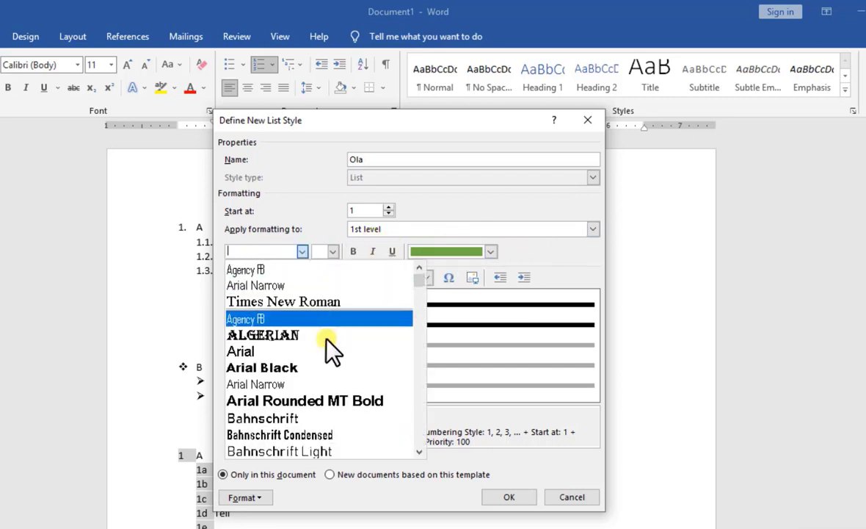
pyautogui.scroll(-5, 328, 341)
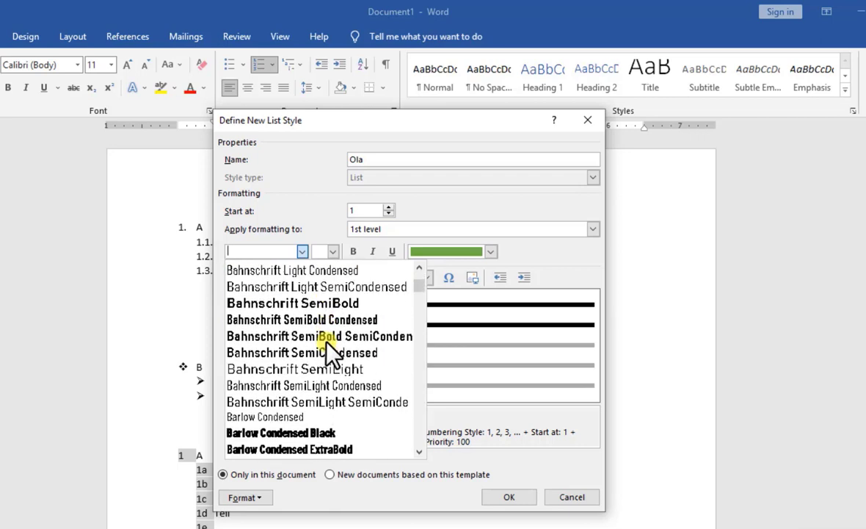
pyautogui.scroll(-5, 329, 351)
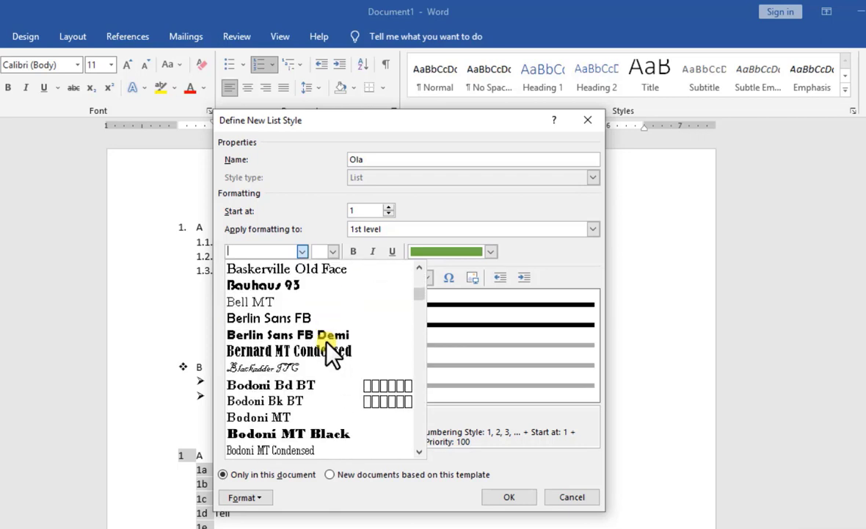
pyautogui.click(309, 318)
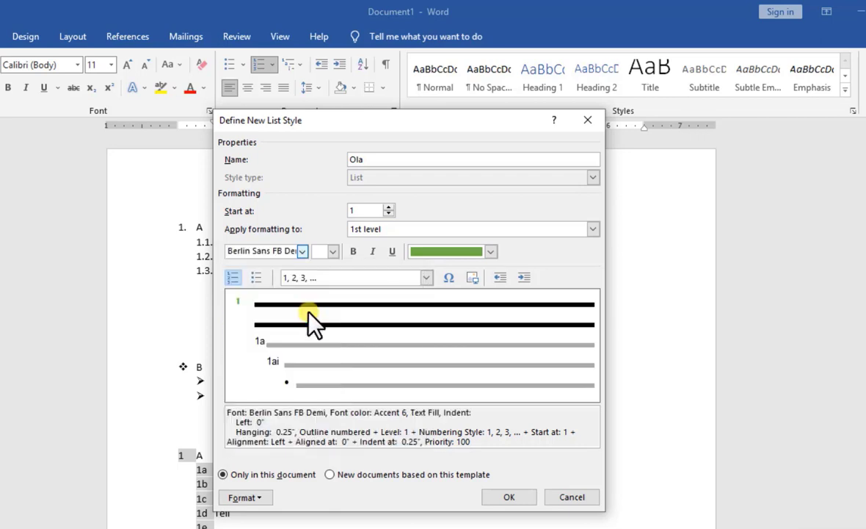
pyautogui.click(332, 251)
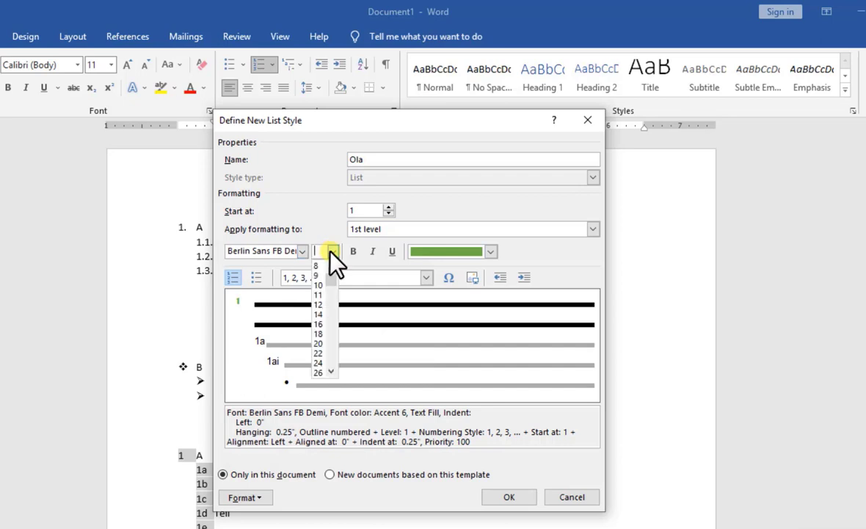
pyautogui.click(318, 335)
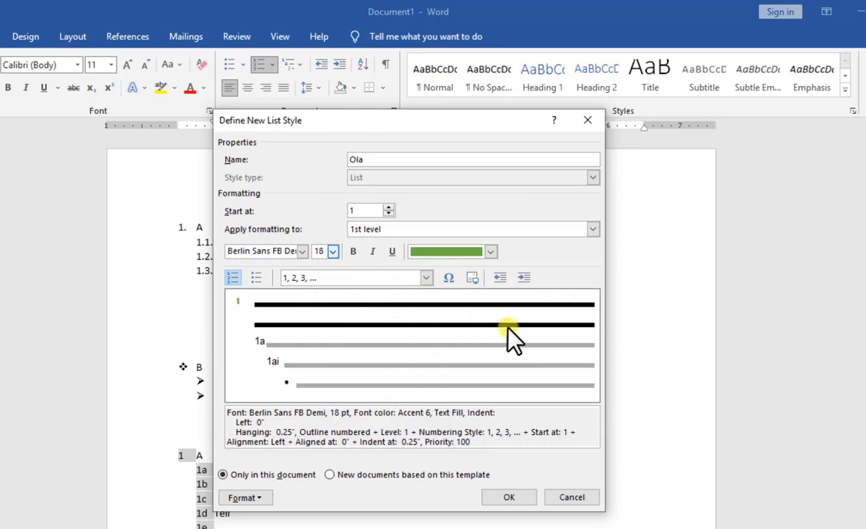
# Change the 1st-level number font to Bodoni Bd BT with the Bold style in the Font settings.
pyautogui.click(261, 501)
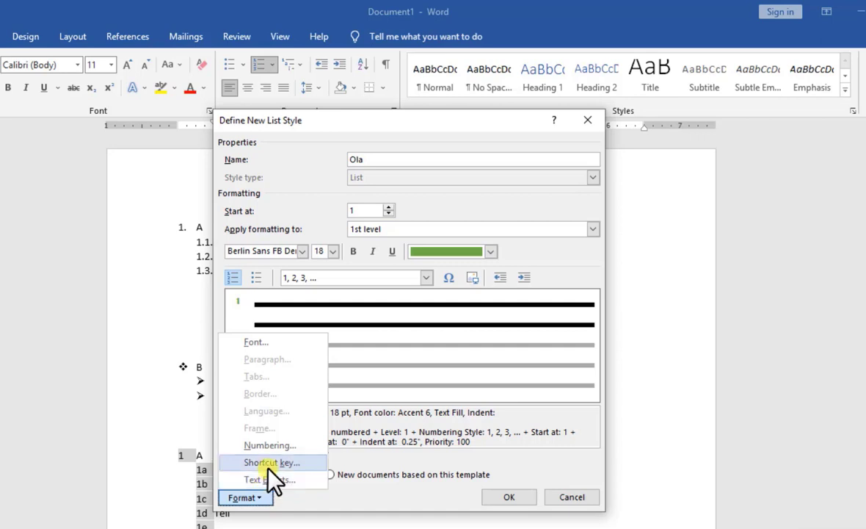
pyautogui.click(255, 343)
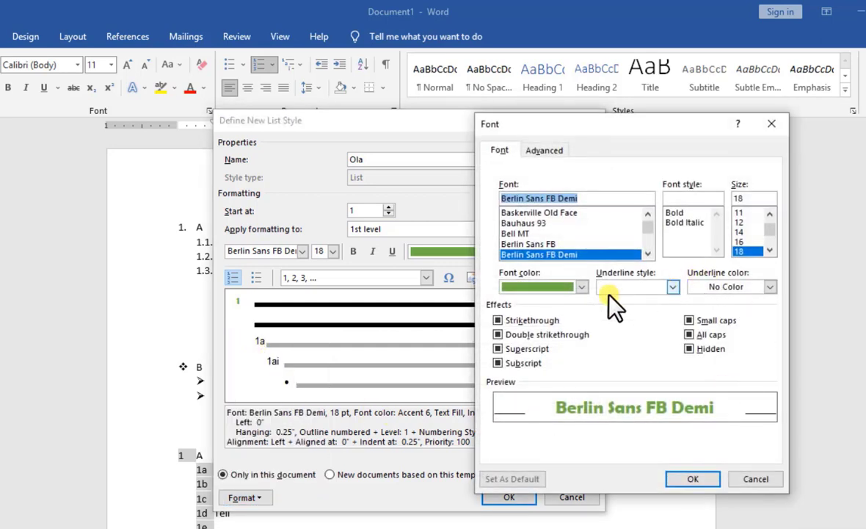
pyautogui.scroll(-1, 587, 242)
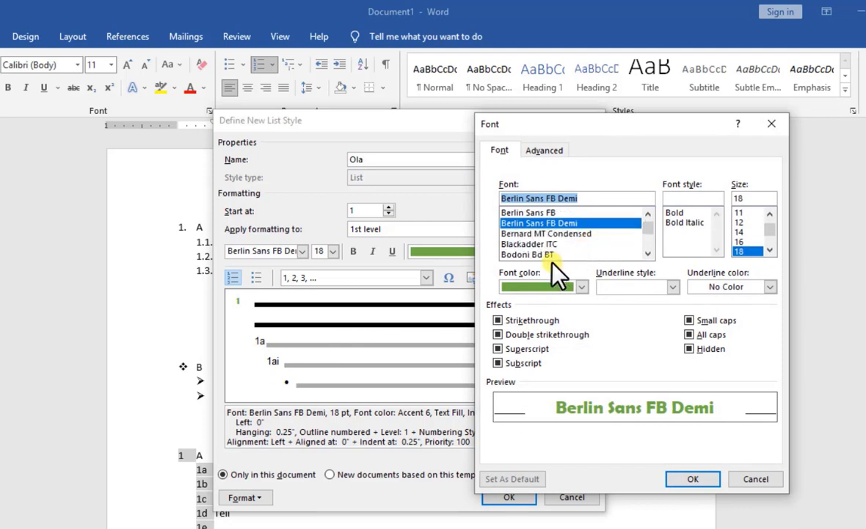
pyautogui.click(525, 254)
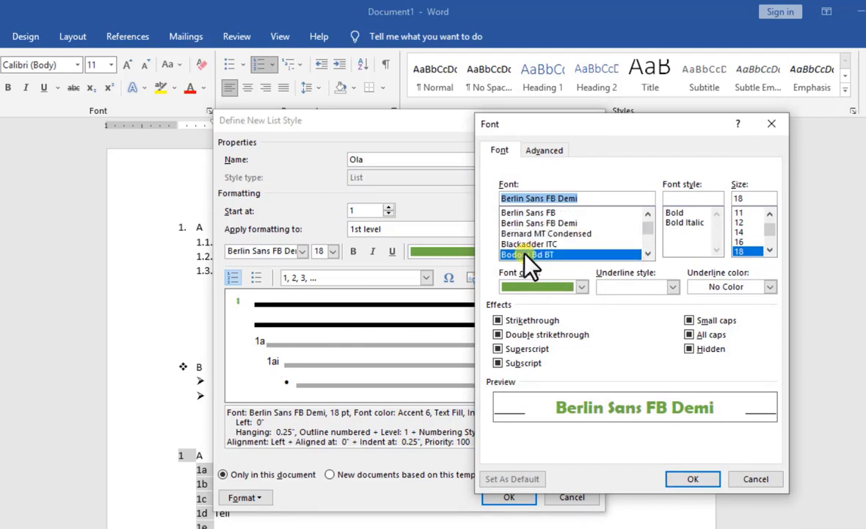
pyautogui.click(686, 213)
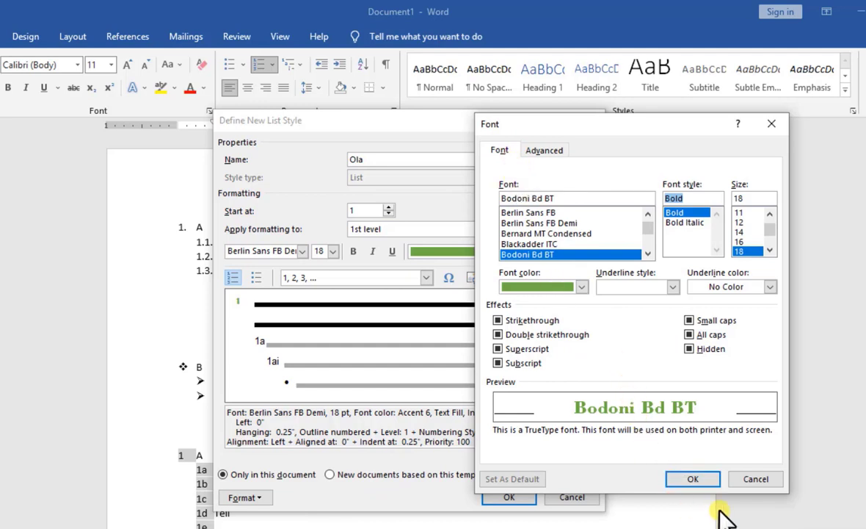
pyautogui.click(694, 478)
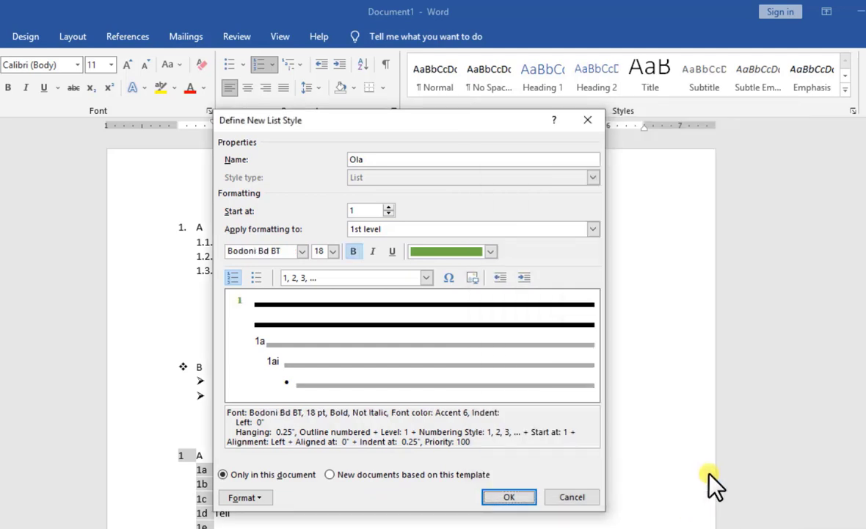
# Switch the 1st level of the list style to bullets and back to 1, 2, 3 numbering.
pyautogui.click(234, 282)
pyautogui.click(257, 279)
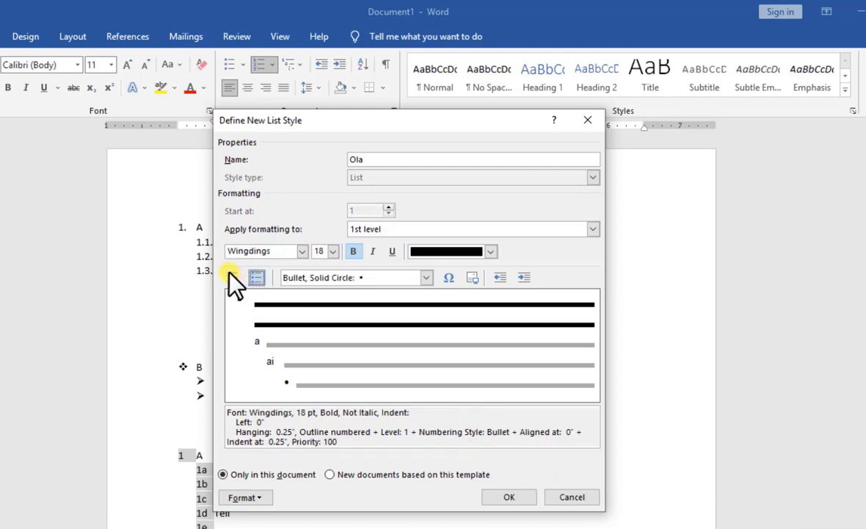
pyautogui.click(232, 278)
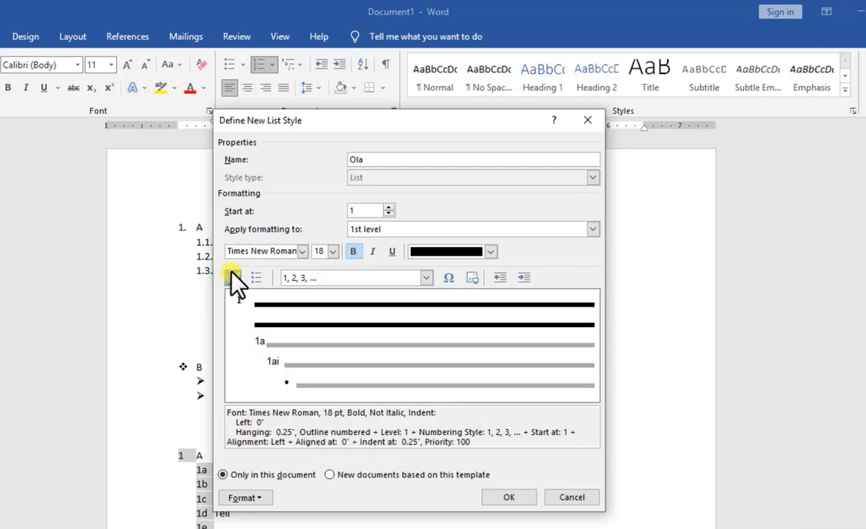
# Give the list style's 2nd level i, ii, iii numbering in orange, Accent 2.
pyautogui.click(484, 230)
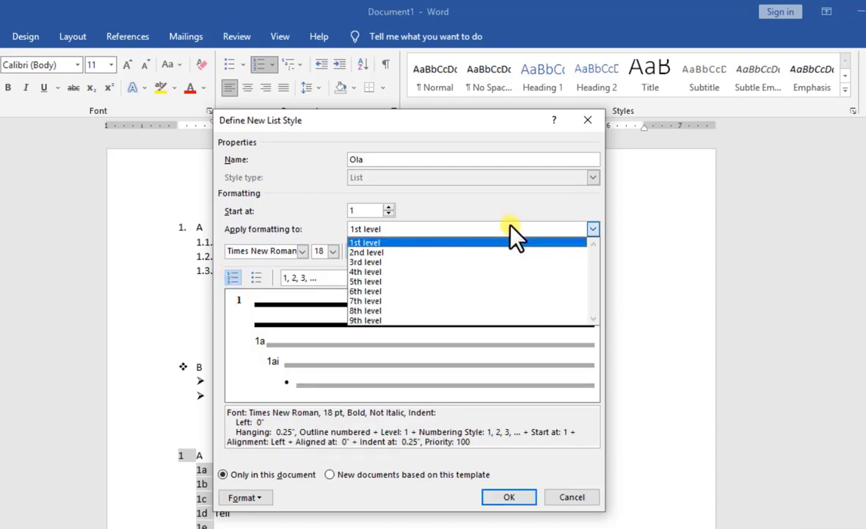
pyautogui.click(463, 251)
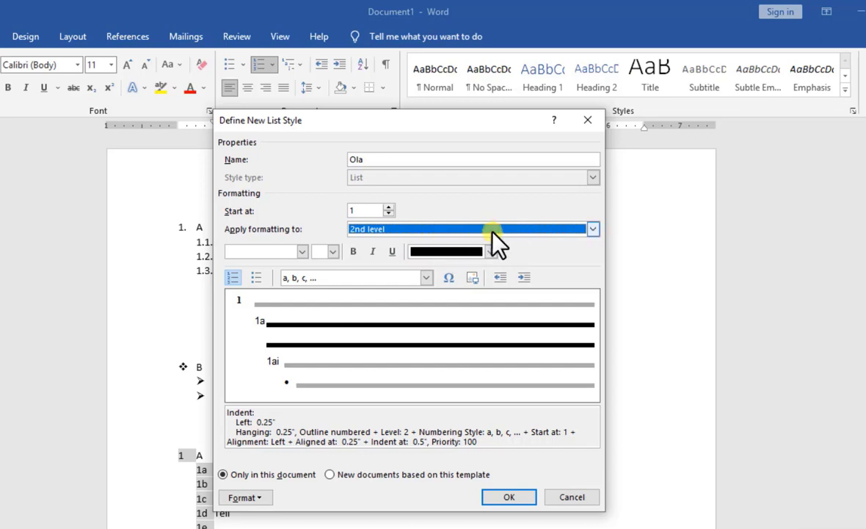
pyautogui.click(429, 232)
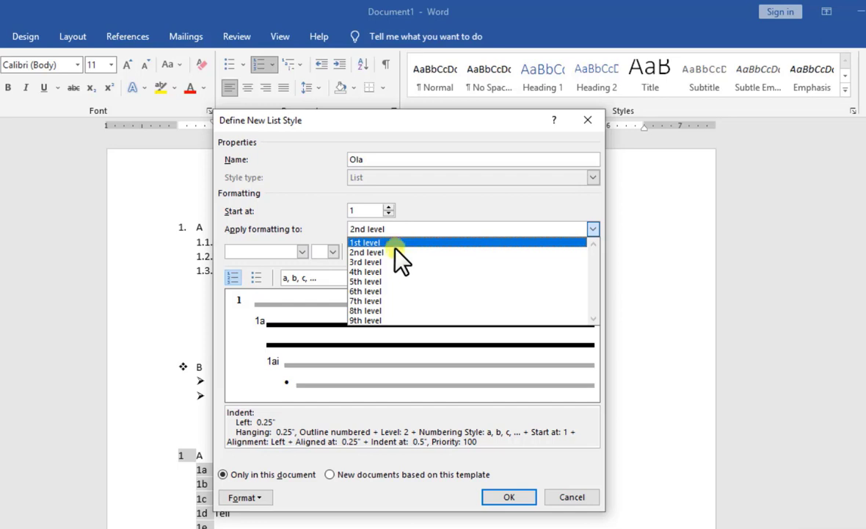
pyautogui.click(397, 252)
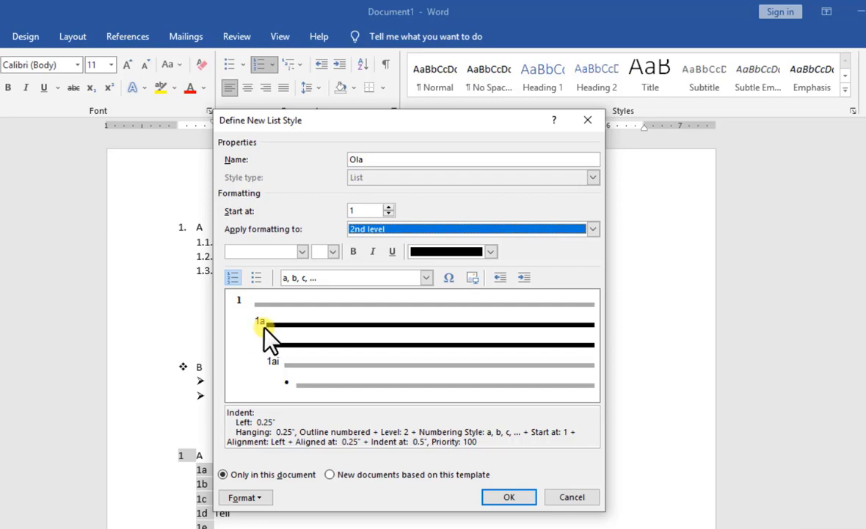
pyautogui.click(426, 277)
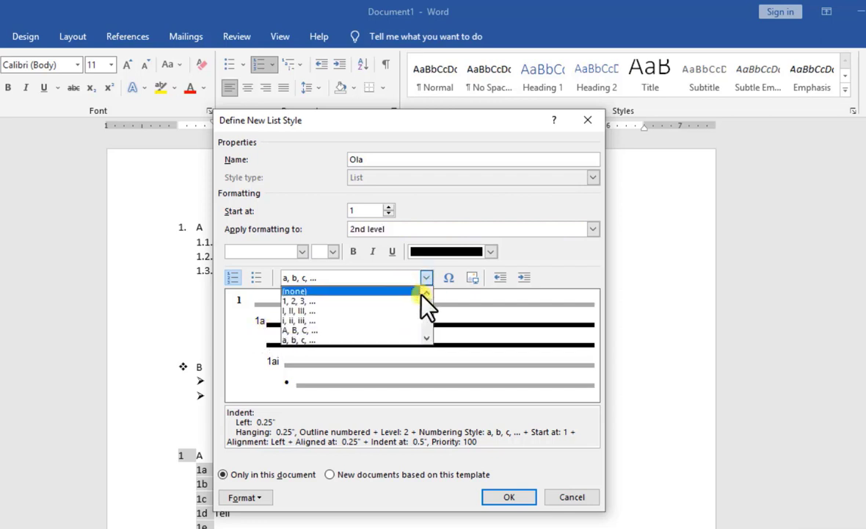
pyautogui.moveTo(428, 305); pyautogui.dragTo(429, 315)
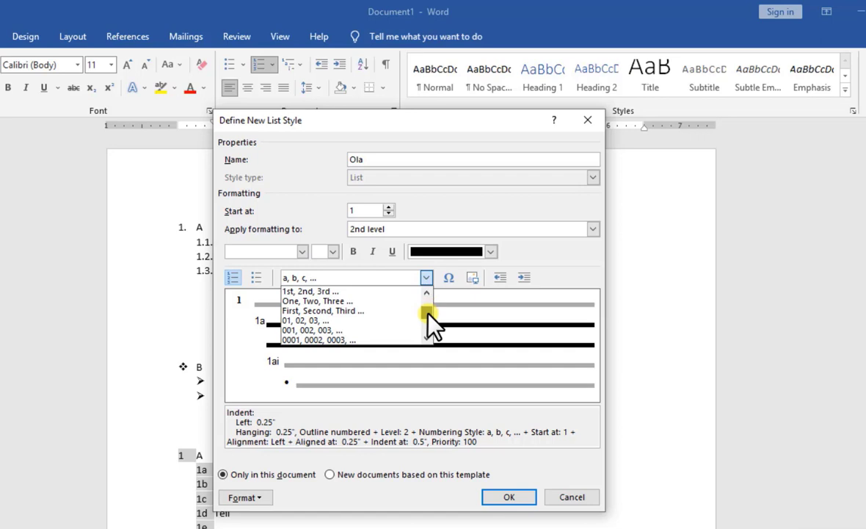
pyautogui.moveTo(427, 312); pyautogui.dragTo(430, 293)
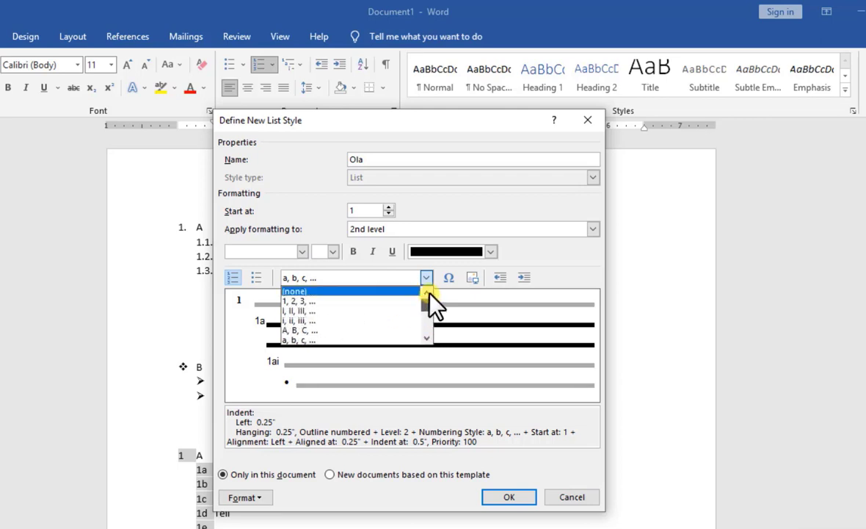
pyautogui.click(323, 321)
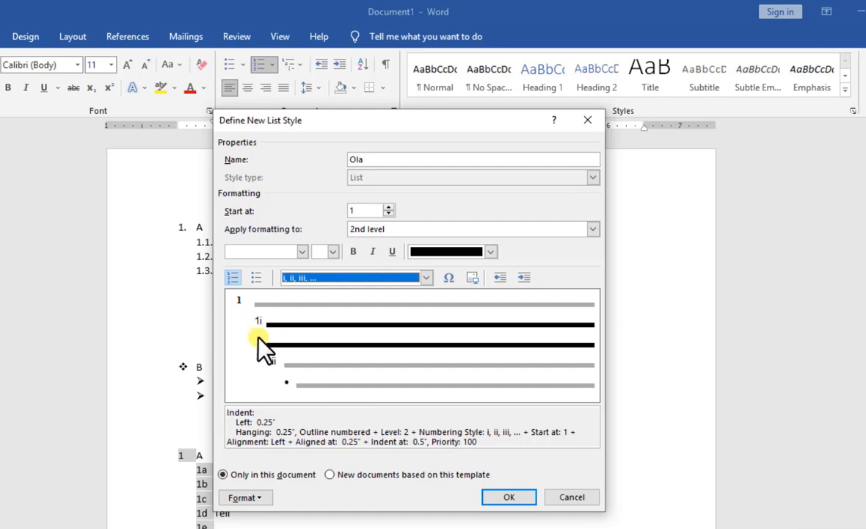
pyautogui.click(490, 251)
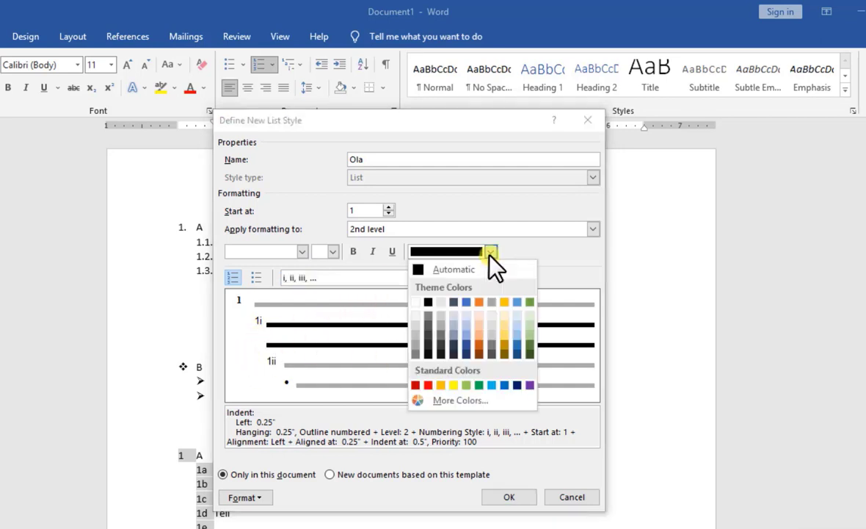
pyautogui.click(480, 304)
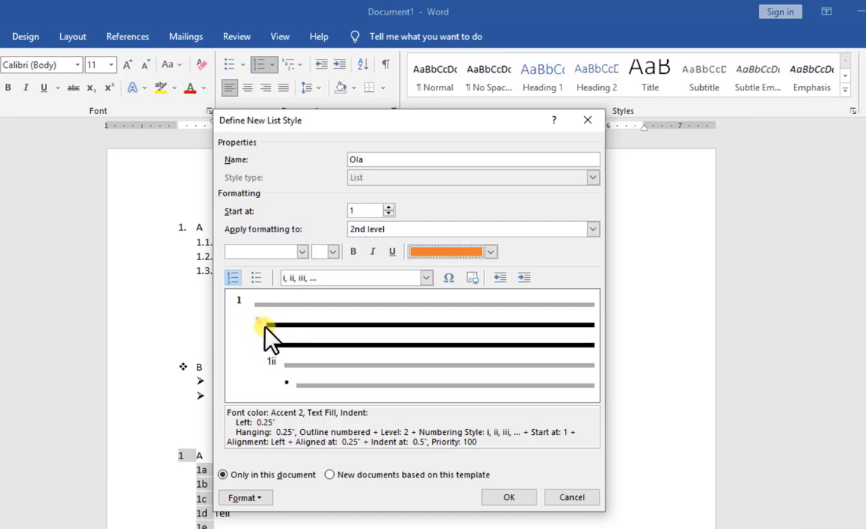
# Color the 1st-level numbers of the list style green, Accent 6.
pyautogui.click(591, 229)
pyautogui.click(494, 241)
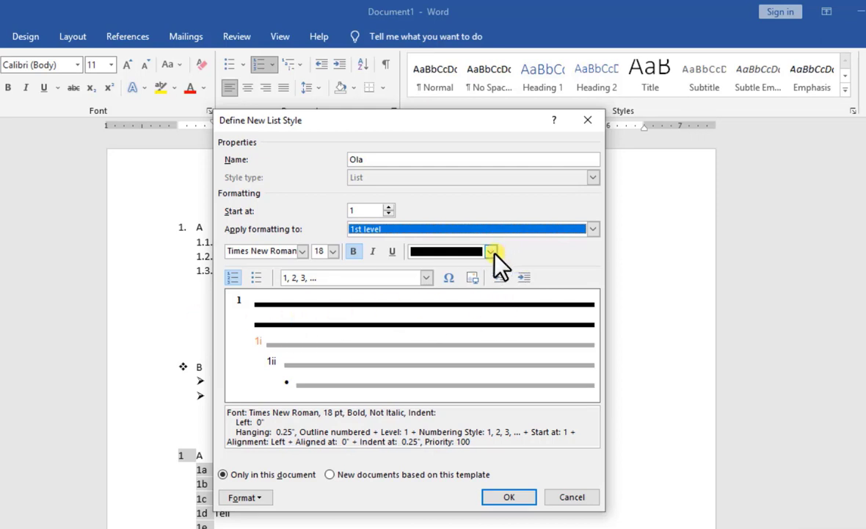
pyautogui.click(491, 252)
pyautogui.click(529, 302)
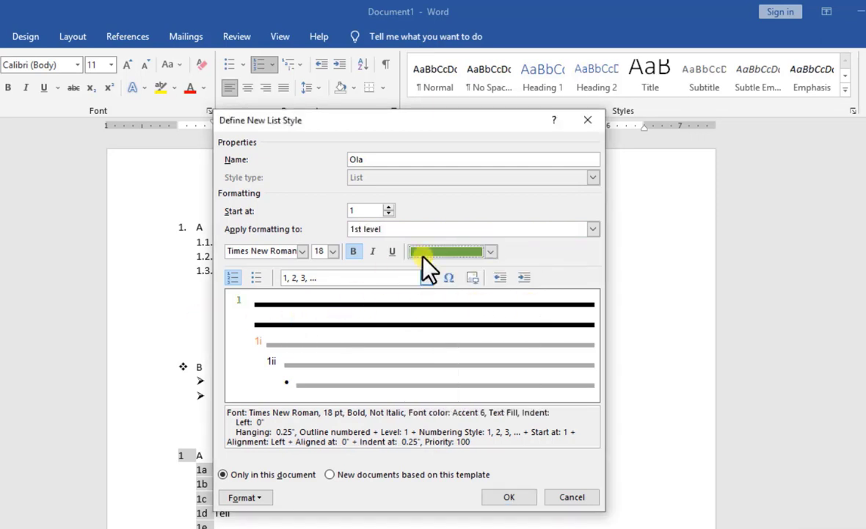
# Set the list style's 3rd level to the Times New Roman font with a, b, c numbering.
pyautogui.click(594, 229)
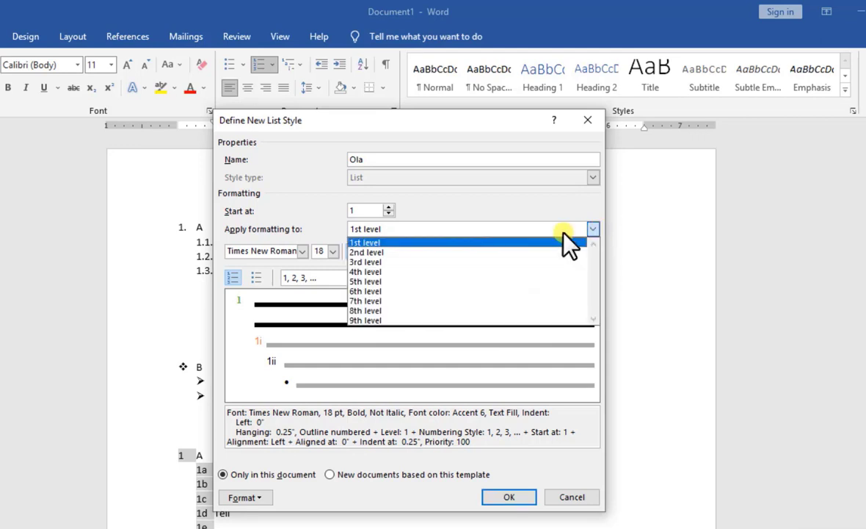
pyautogui.click(469, 260)
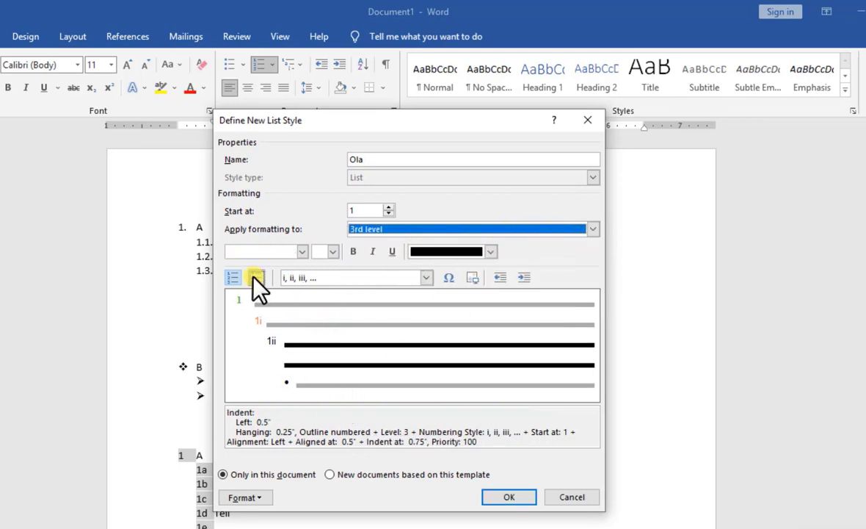
pyautogui.click(303, 251)
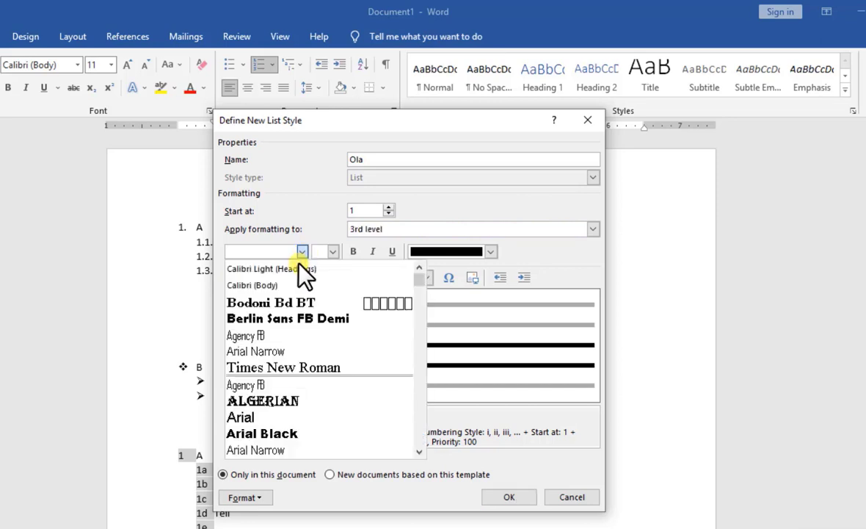
pyautogui.click(292, 367)
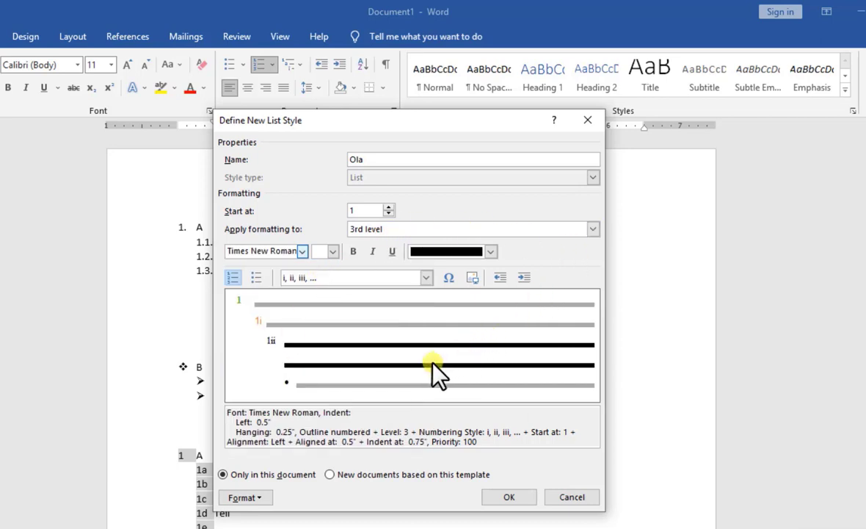
pyautogui.click(424, 277)
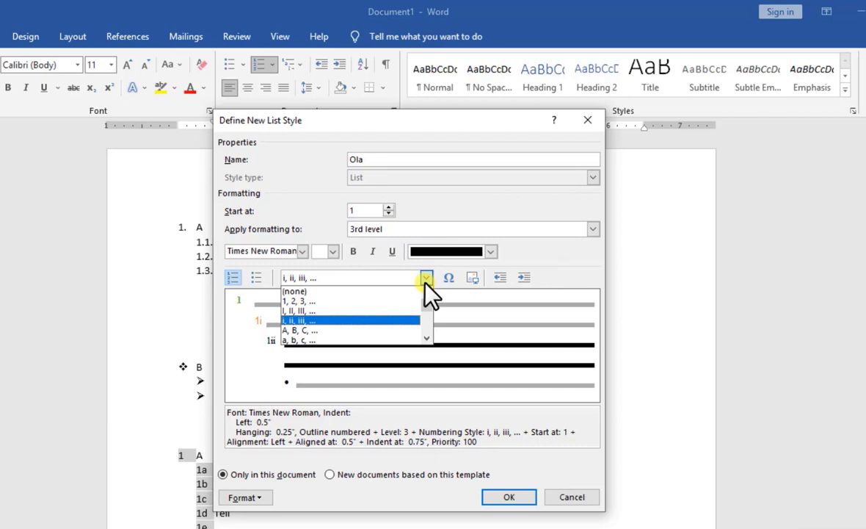
pyautogui.click(378, 339)
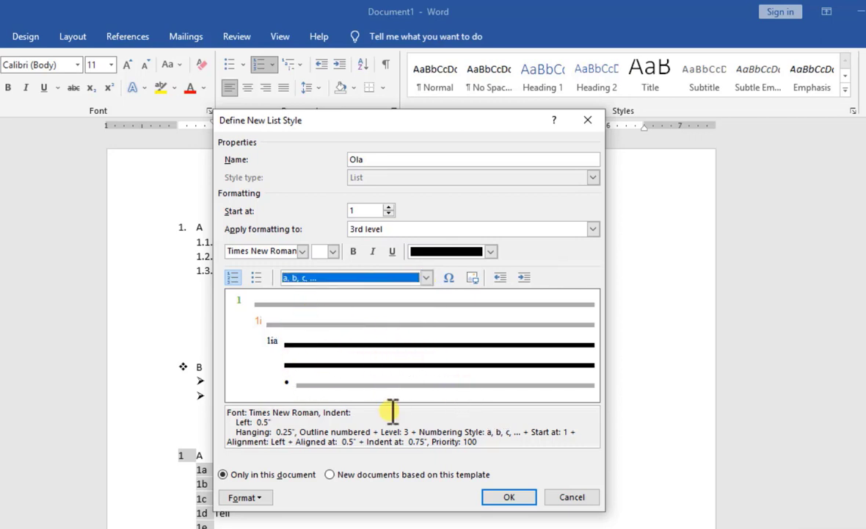
# Make the 3rd-level numbers Italic at size 12 in the Font settings and save the list style.
pyautogui.click(245, 497)
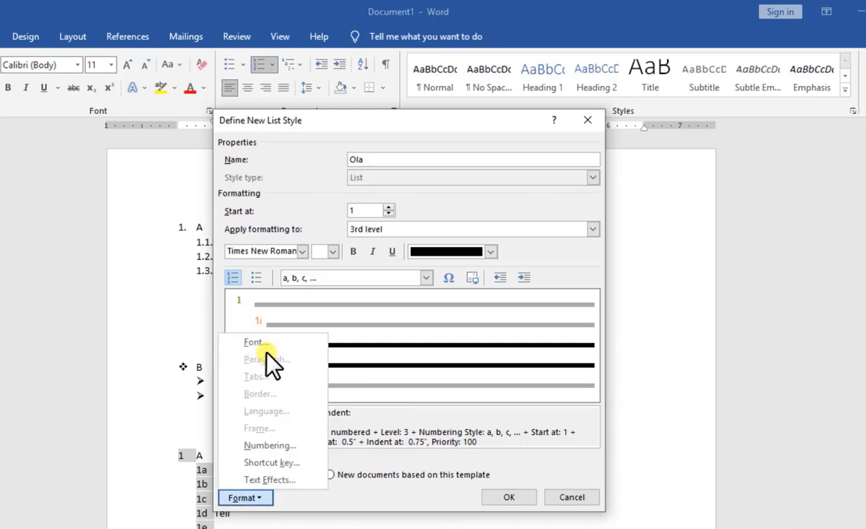
pyautogui.click(257, 344)
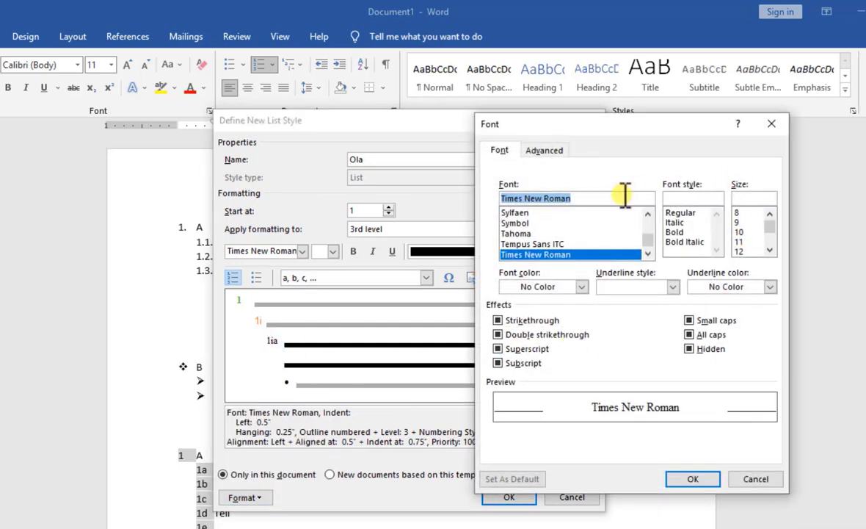
pyautogui.click(673, 223)
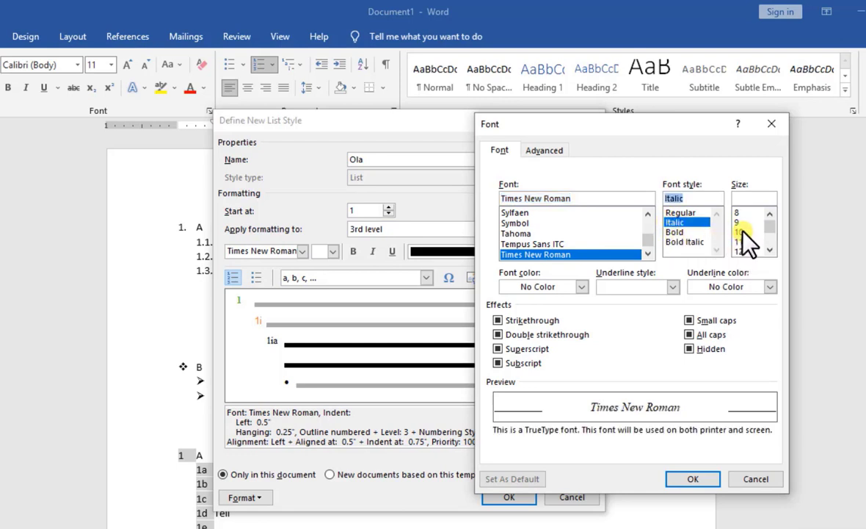
pyautogui.scroll(-2, 745, 238)
pyautogui.scroll(2, 745, 232)
pyautogui.click(743, 252)
pyautogui.click(693, 479)
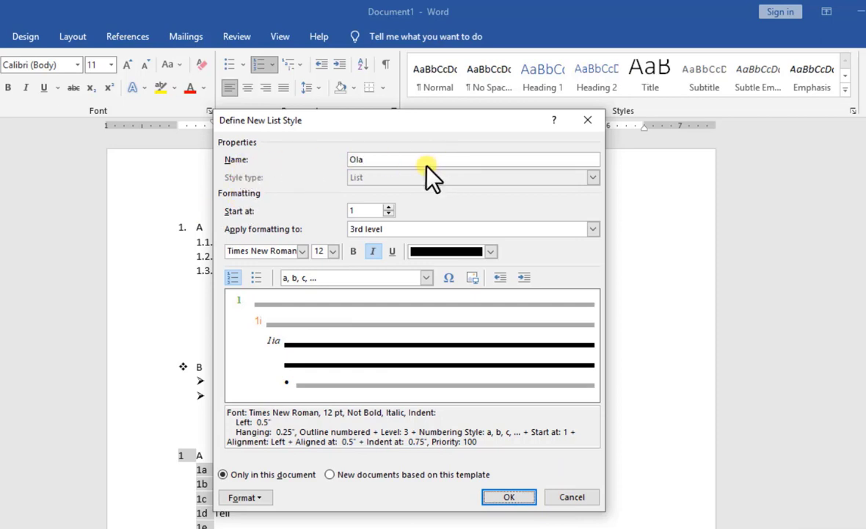
pyautogui.click(510, 497)
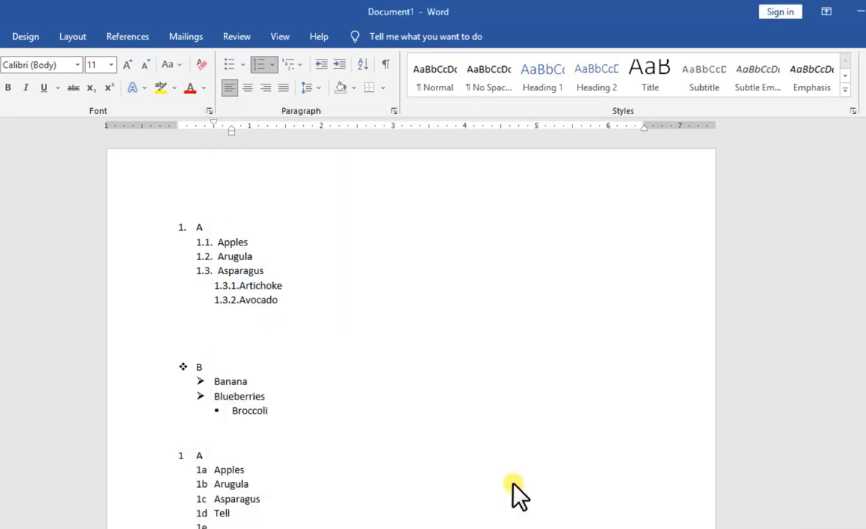
# Apply the Ola list style to the third list, from item A through Didodd.
pyautogui.click(300, 65)
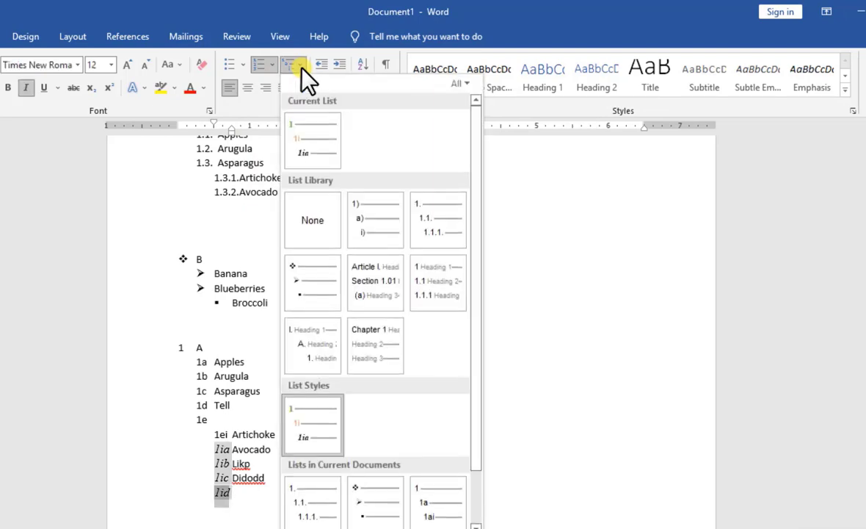
pyautogui.scroll(-1, 420, 426)
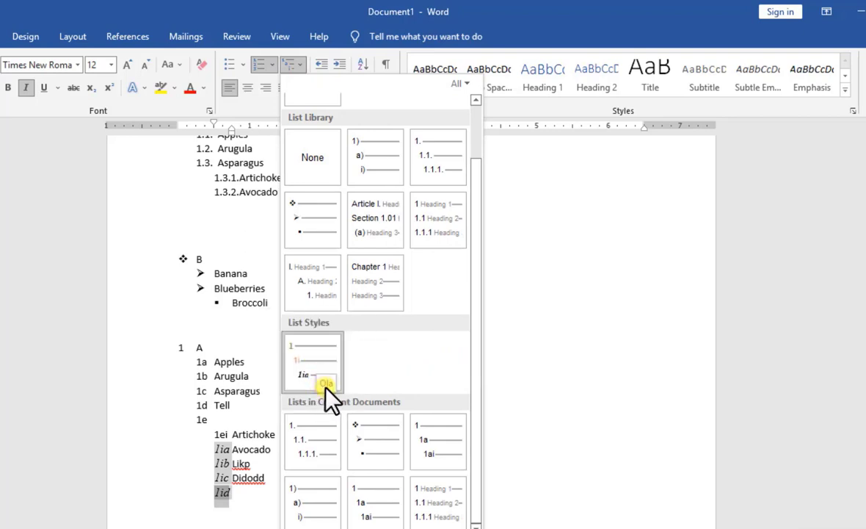
pyautogui.moveTo(293, 372)
pyautogui.moveTo(316, 356)
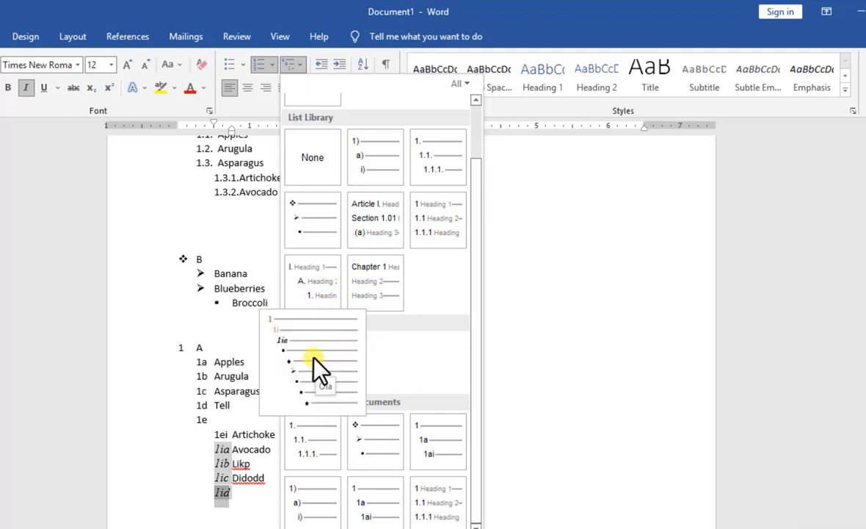
pyautogui.click(190, 516)
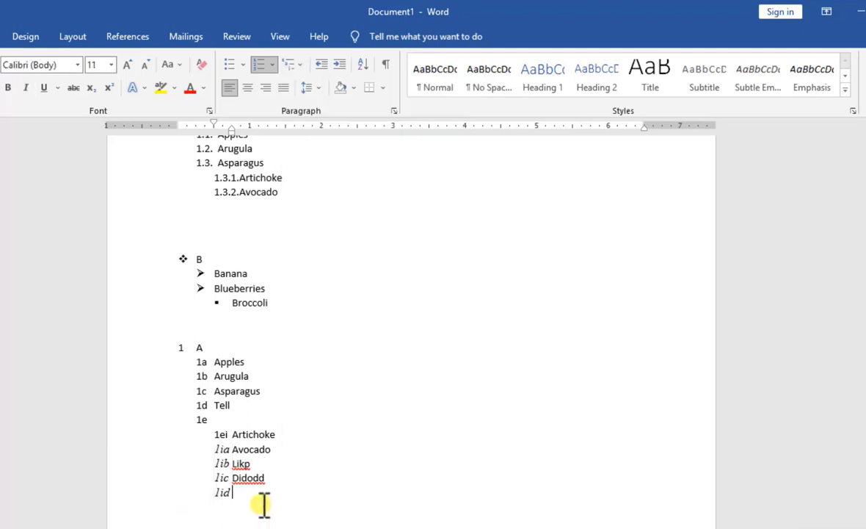
pyautogui.moveTo(269, 499); pyautogui.dragTo(193, 348)
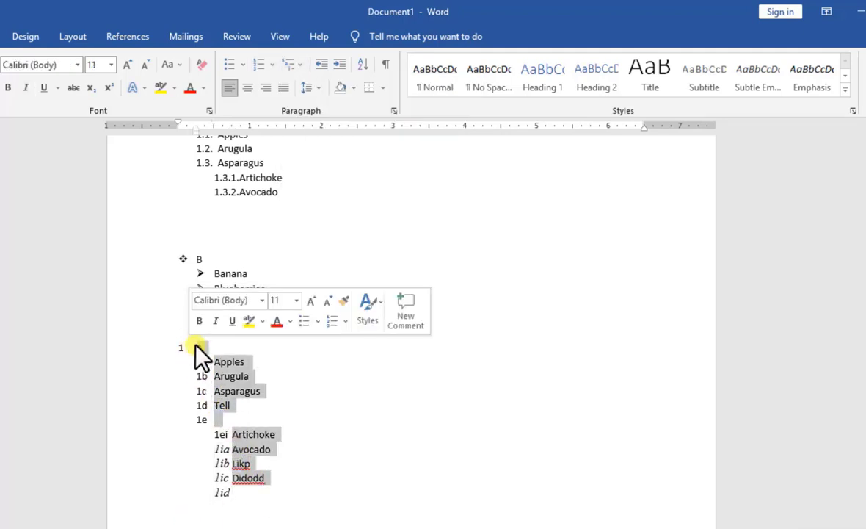
pyautogui.click(292, 64)
pyautogui.click(307, 439)
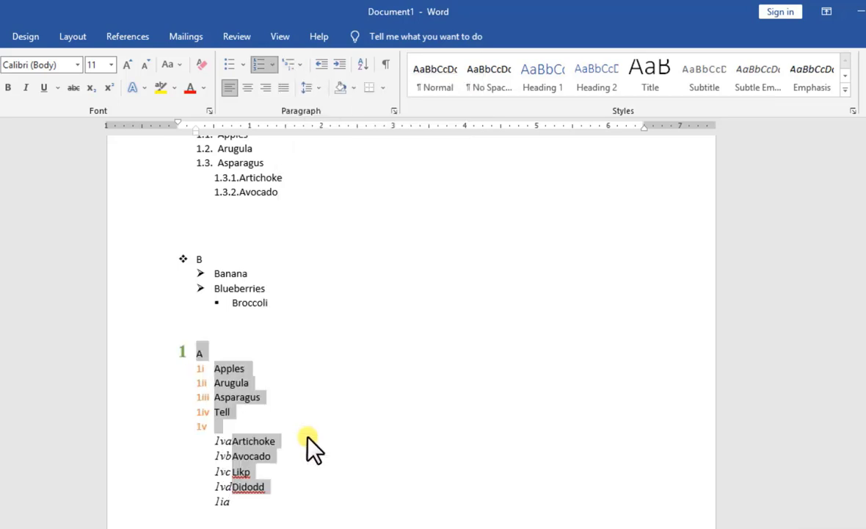
# Examine the numbering at each level of the restyled third list and compare it with the two lists above.
pyautogui.click(272, 398)
pyautogui.scroll(-1, 322, 356)
pyautogui.scroll(-3, 322, 355)
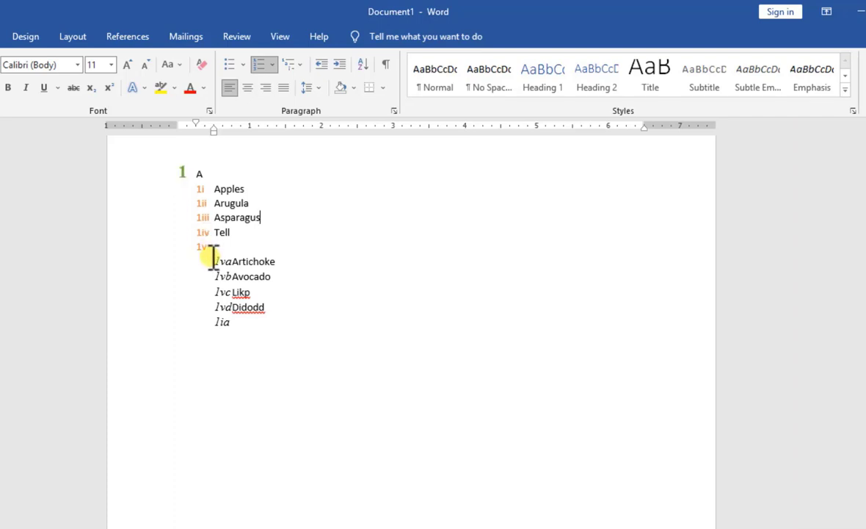
pyautogui.moveTo(213, 258); pyautogui.dragTo(208, 222)
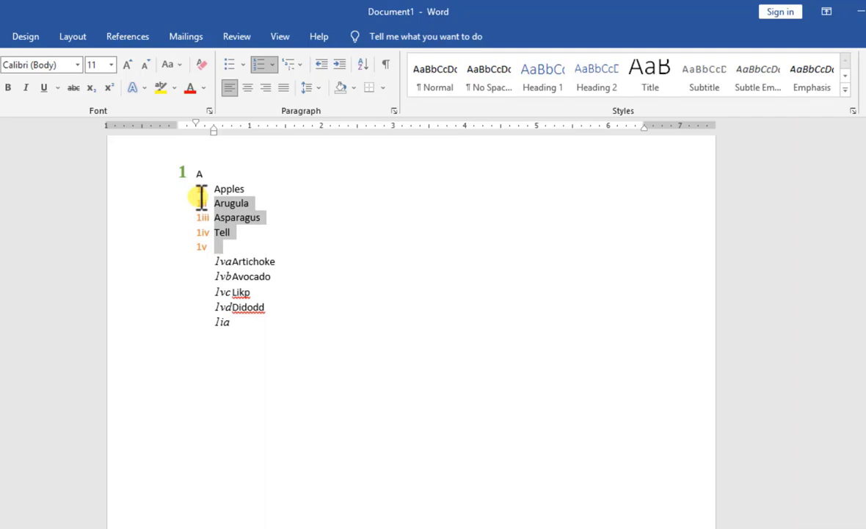
pyautogui.click(236, 341)
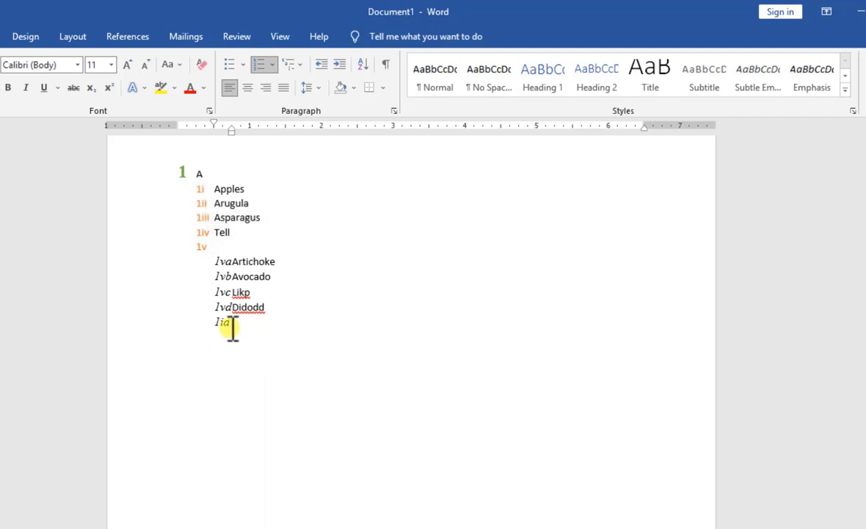
pyautogui.moveTo(266, 307); pyautogui.dragTo(219, 257)
pyautogui.click(279, 312)
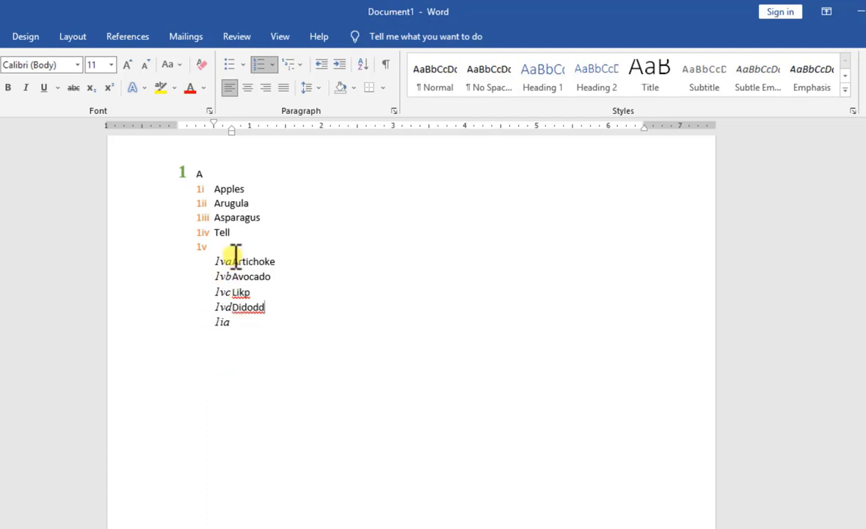
pyautogui.scroll(5, 228, 323)
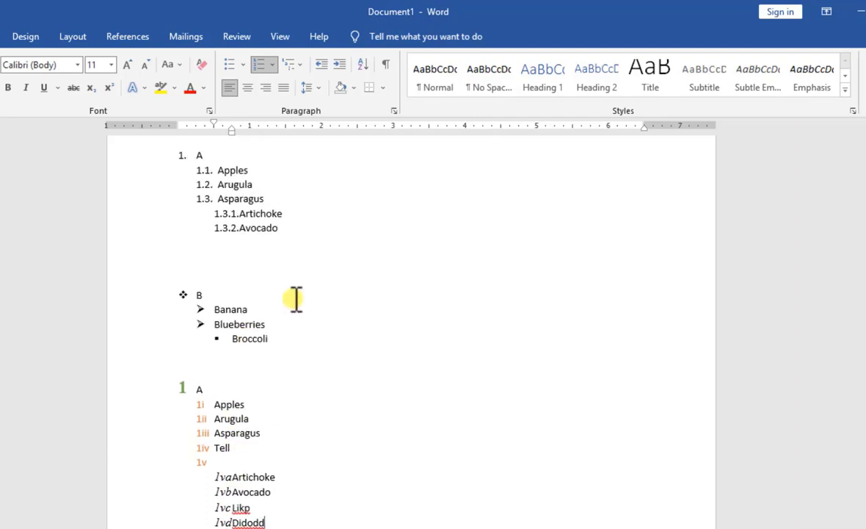
pyautogui.scroll(2, 296, 298)
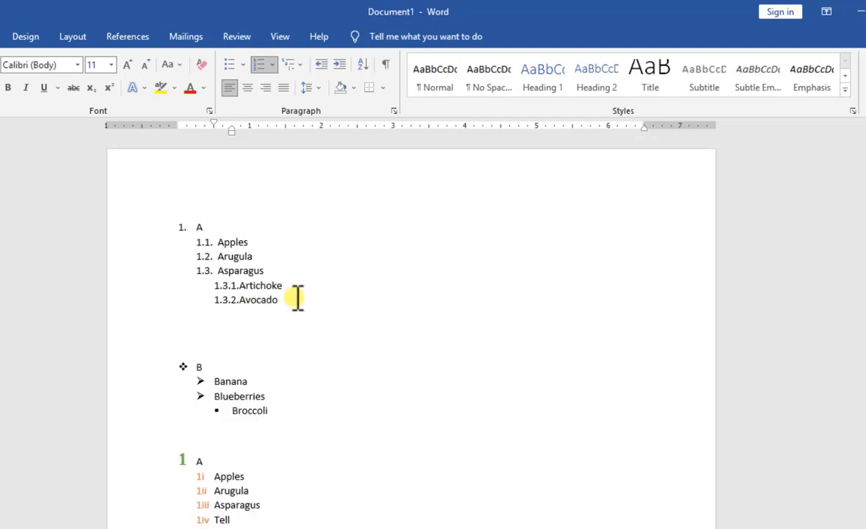
# Preview the levels of the Ola style among the multilevel list styles.
pyautogui.click(300, 64)
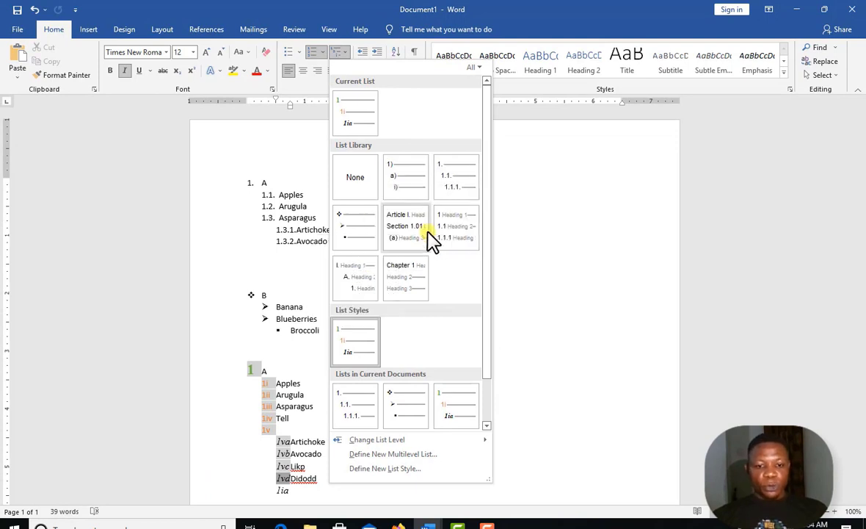
pyautogui.scroll(-1, 430, 231)
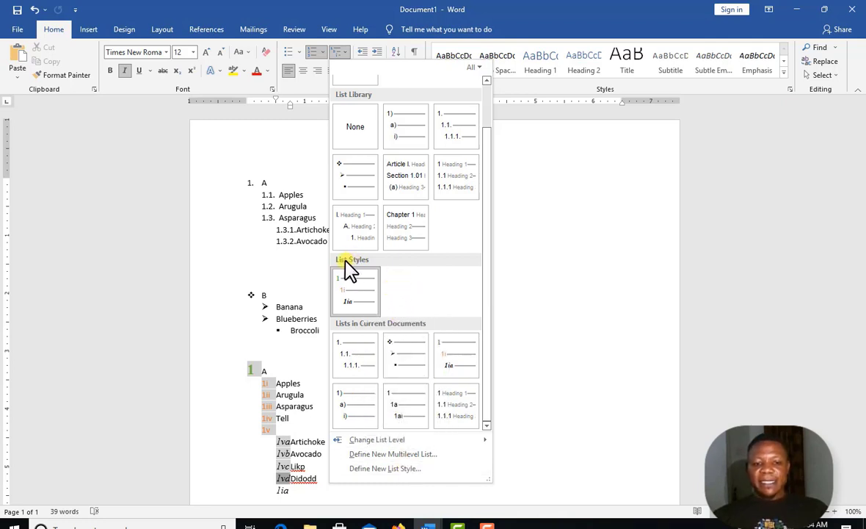
pyautogui.moveTo(360, 304)
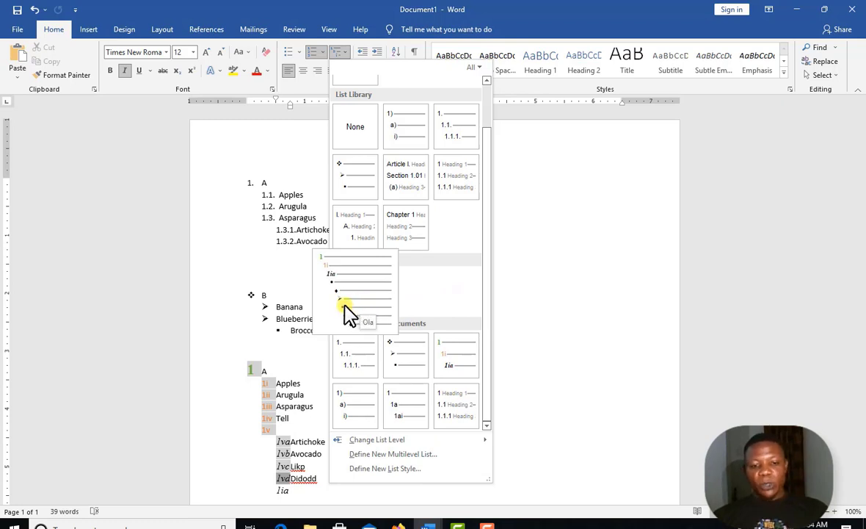
pyautogui.click(439, 351)
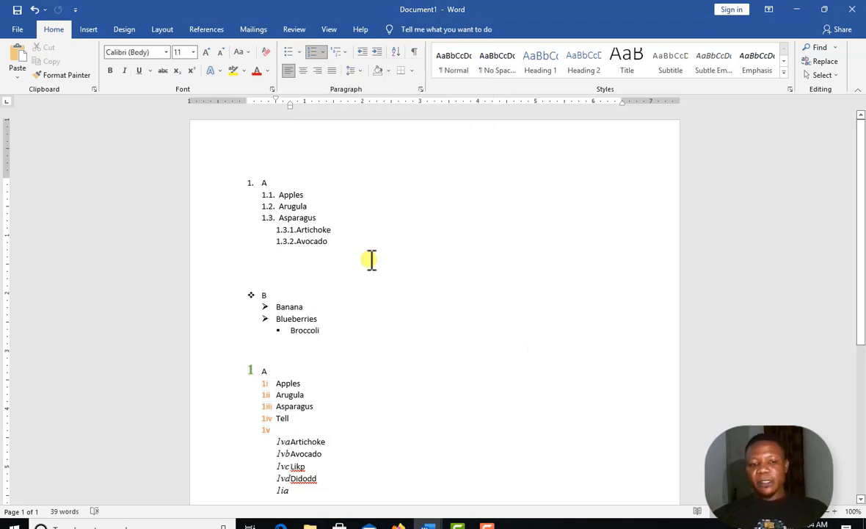